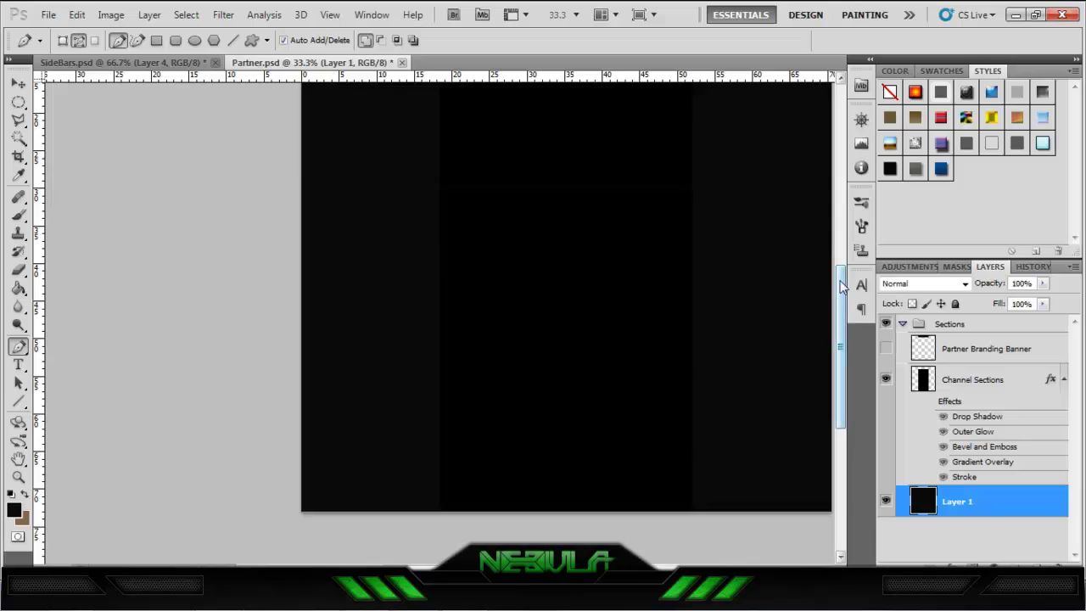
Give the angled bar a white Stroke outline at low opacity.
scroll(197, 224, "up", 2)
left_click(289, 192)
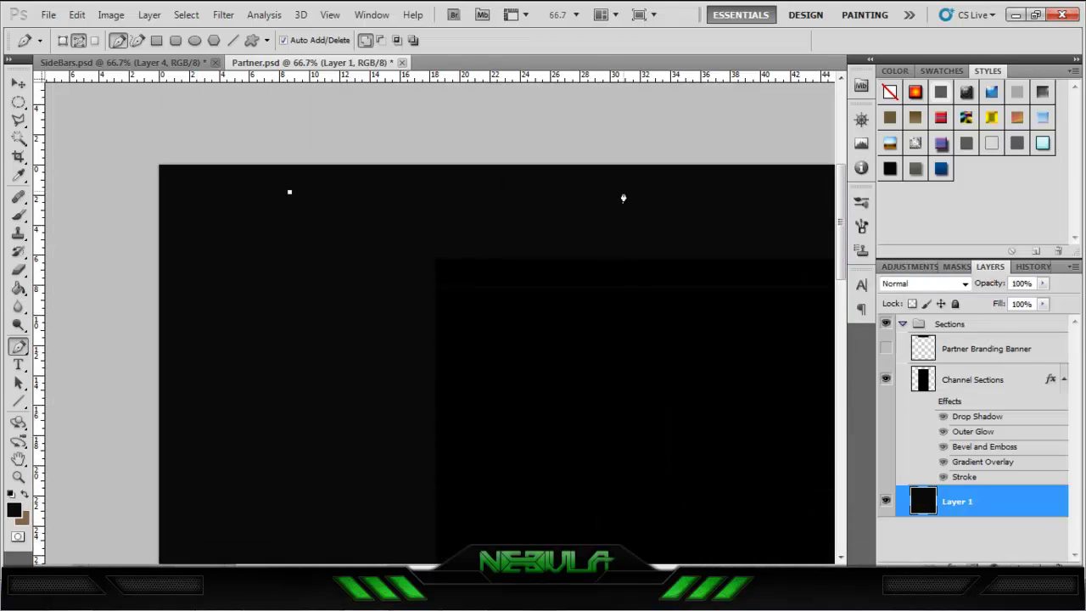
scroll(290, 224, "up", 5)
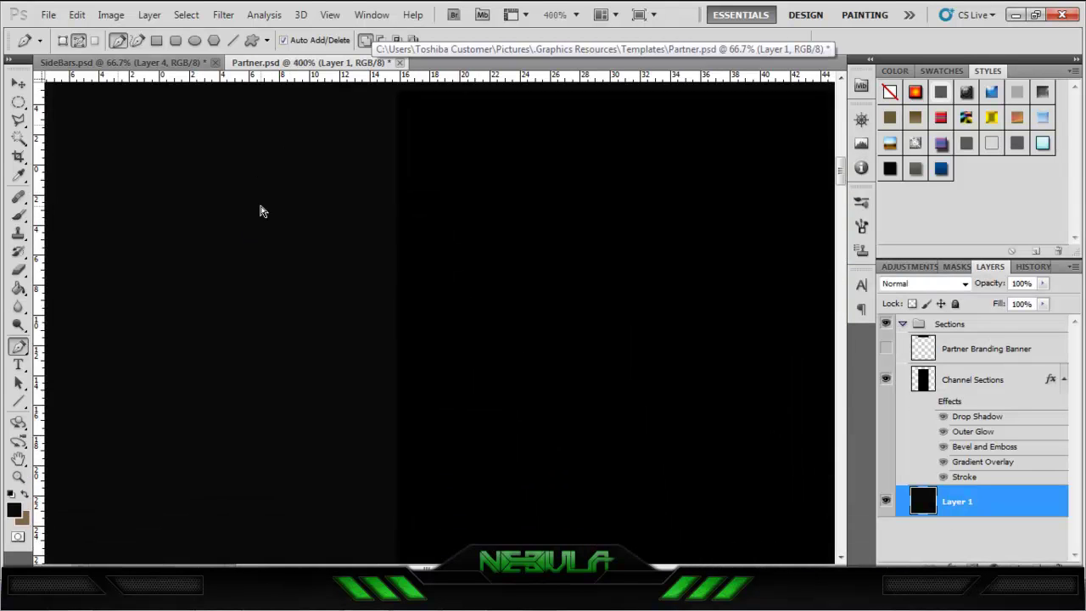
scroll(260, 208, "up", 4)
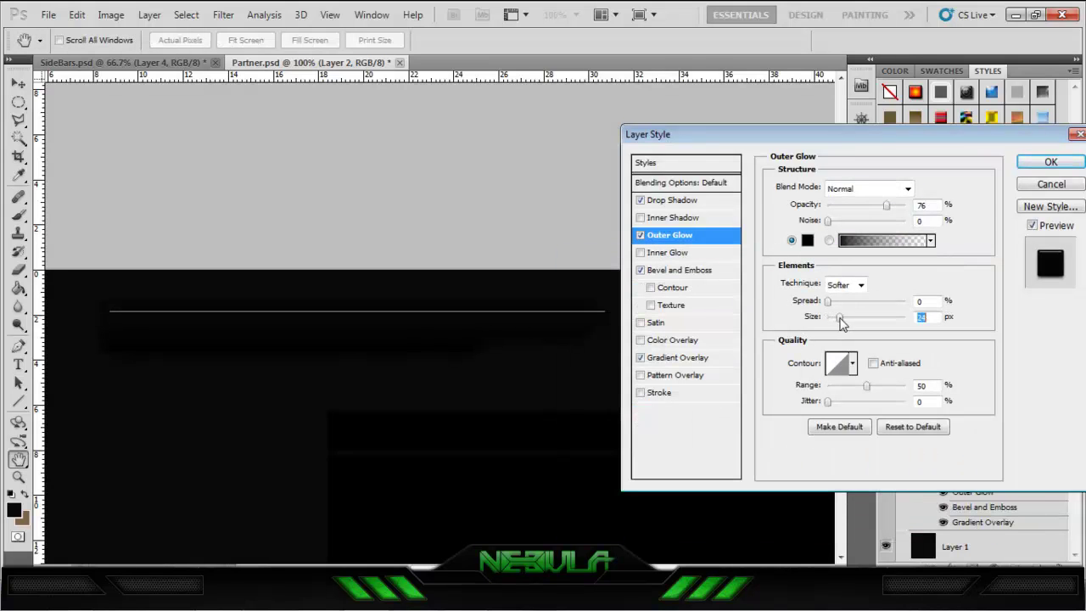
left_click(660, 392)
left_click(809, 288)
left_click(905, 279)
left_click_drag(903, 240, 855, 240)
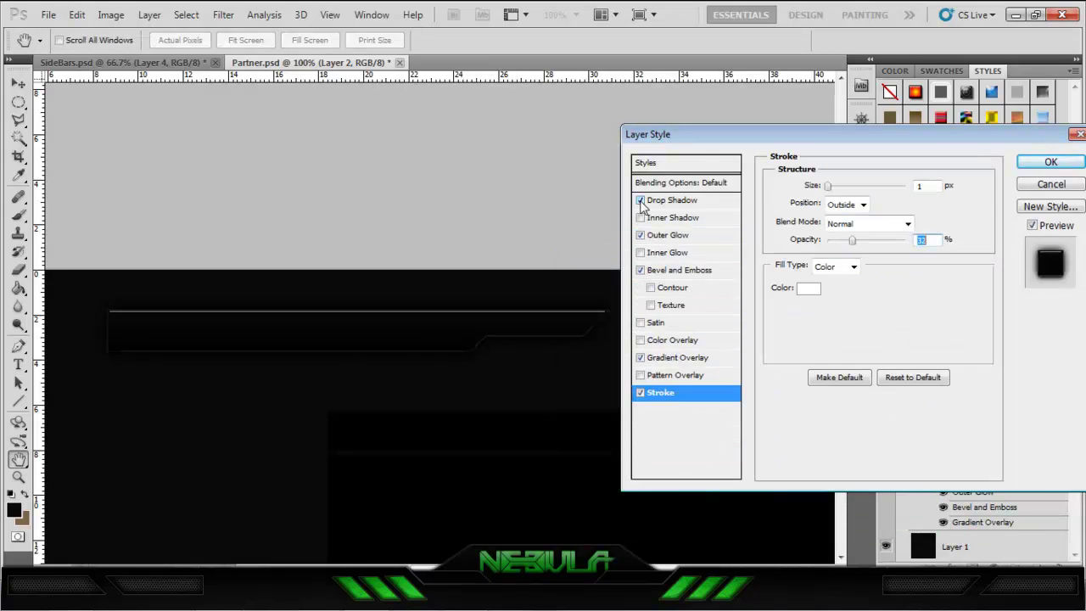
Save the bar's effects as a new style and apply them.
left_click(1051, 206)
left_click(688, 204)
left_click(1050, 161)
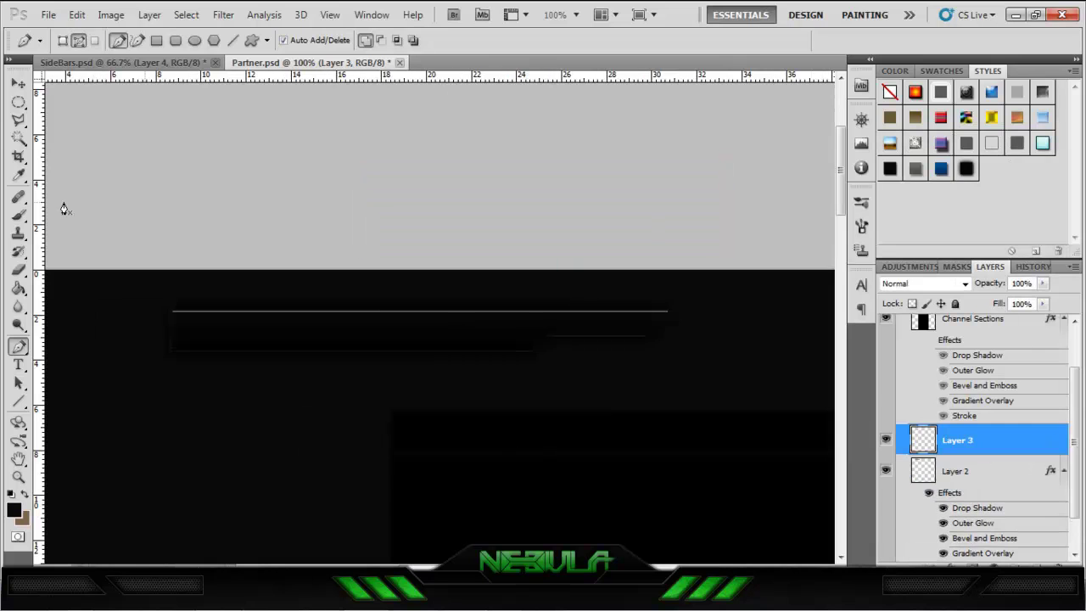
Draw a small parallelogram path on the bar with the Pen tool and fill it.
key("p")
left_click(618, 365)
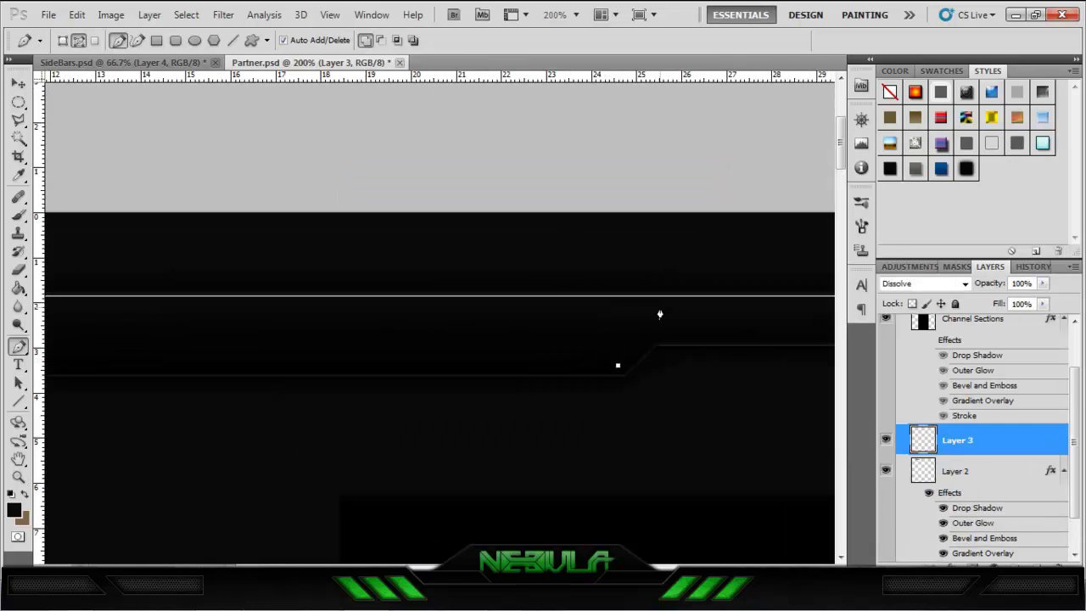
left_click(574, 364)
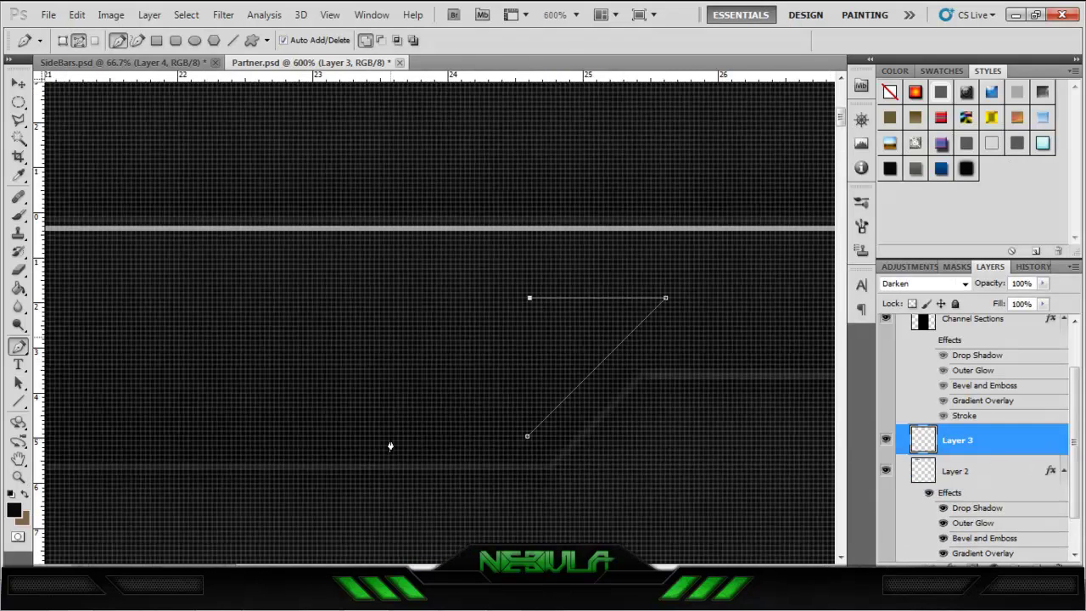
right_click(466, 334)
key("Escape")
left_click(886, 441)
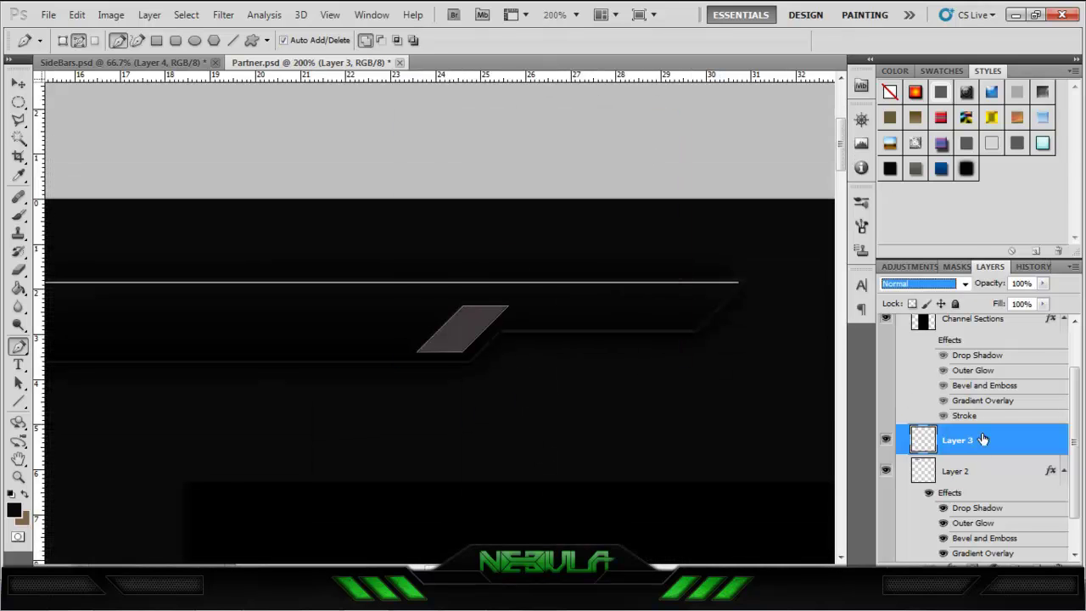
Give the parallelogram a blue gradient overlay, an inner shadow and an inner glow.
double_click(981, 448)
left_click(670, 353)
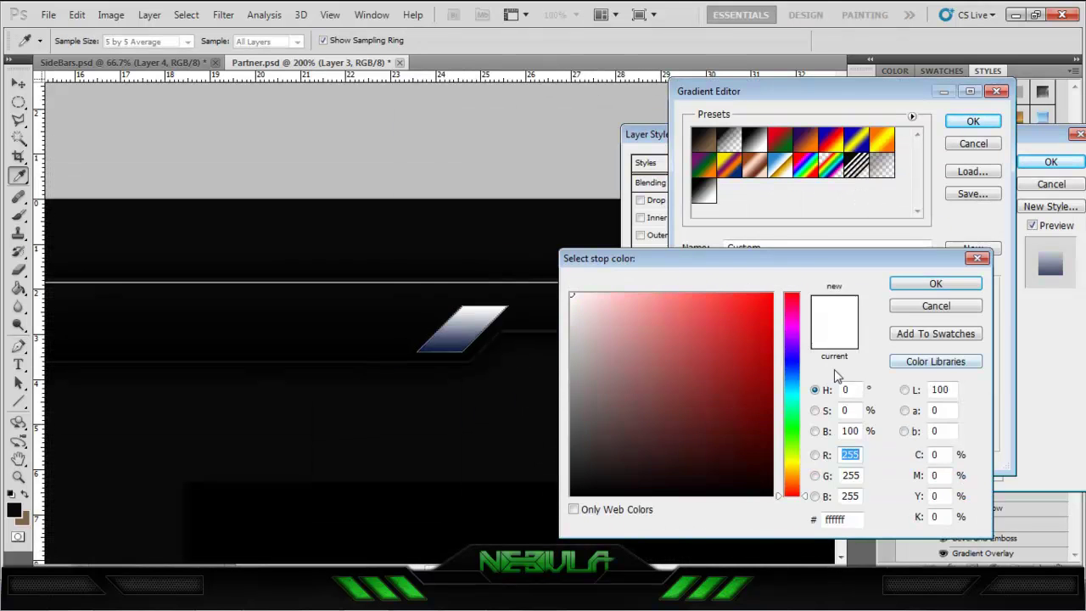
left_click(934, 283)
left_click(972, 121)
left_click(671, 201)
left_click(668, 252)
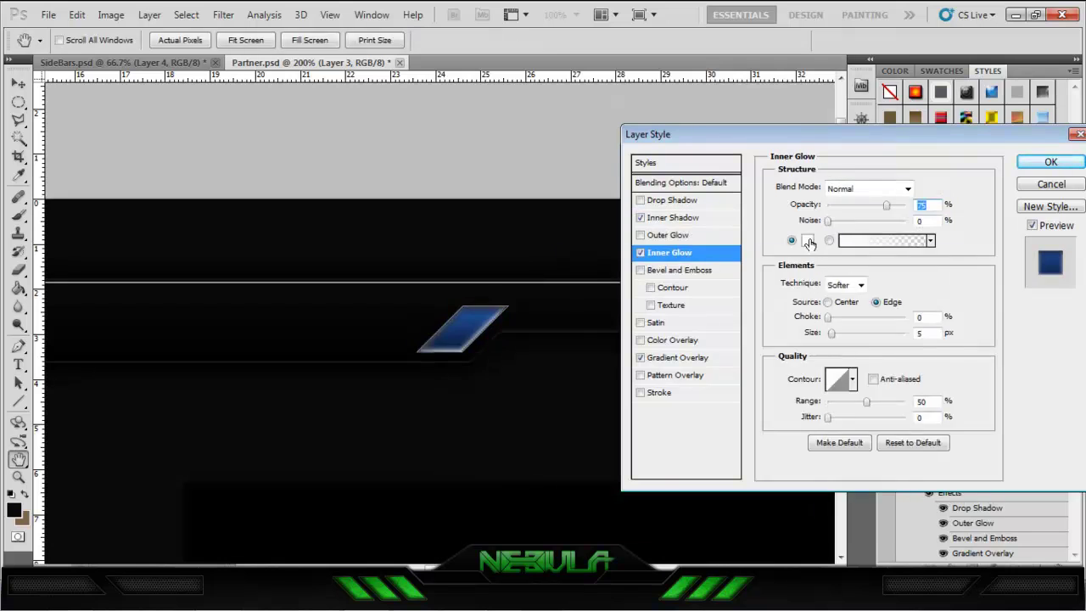
Add a faint outline stroke to the parallelogram and apply its effects.
left_click(658, 392)
left_click(804, 291)
left_click(921, 269)
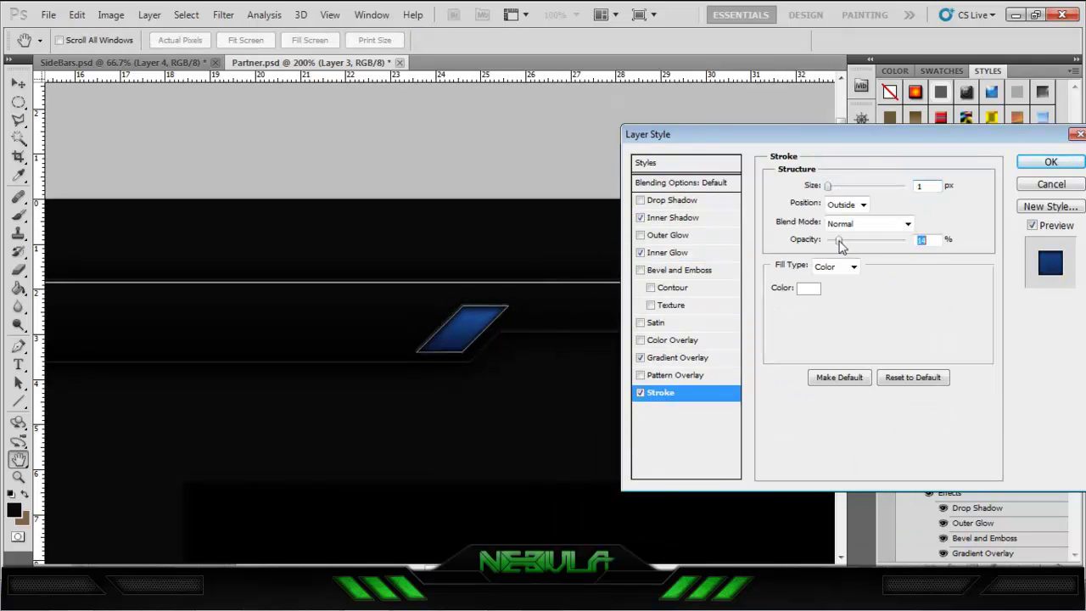
left_click(1050, 161)
key("ctrl+1")
key("p")
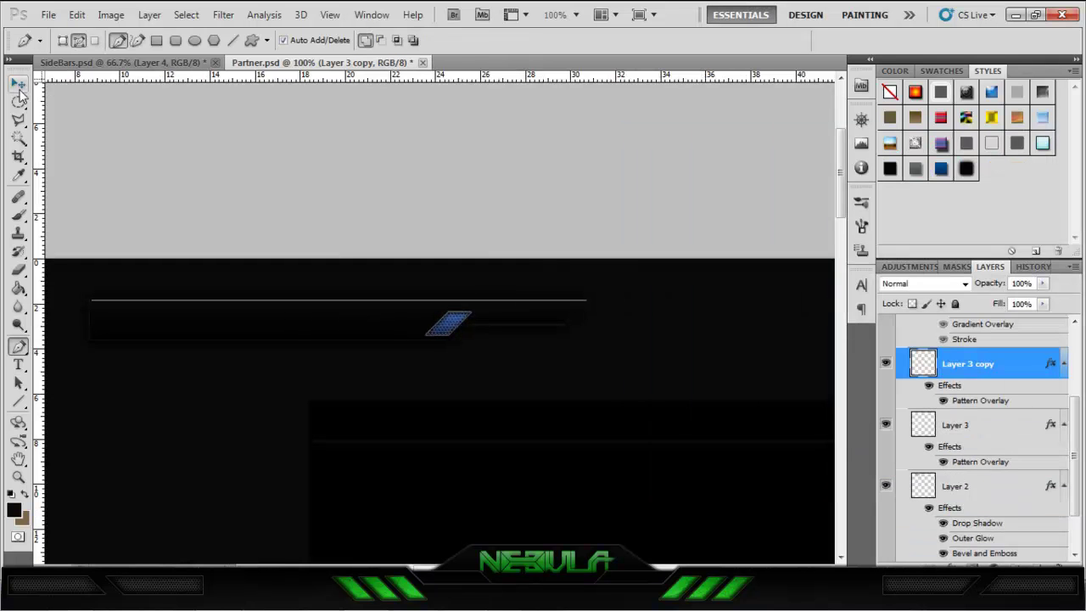
Merge the parallelograms with the bar, rotate the strip 90° and place it beside the left panel.
left_click(955, 489, "shift")
key("ctrl+e")
left_click(989, 417, "shift")
right_click(989, 417)
left_click(908, 354)
key("ctrl+t")
left_click(521, 484)
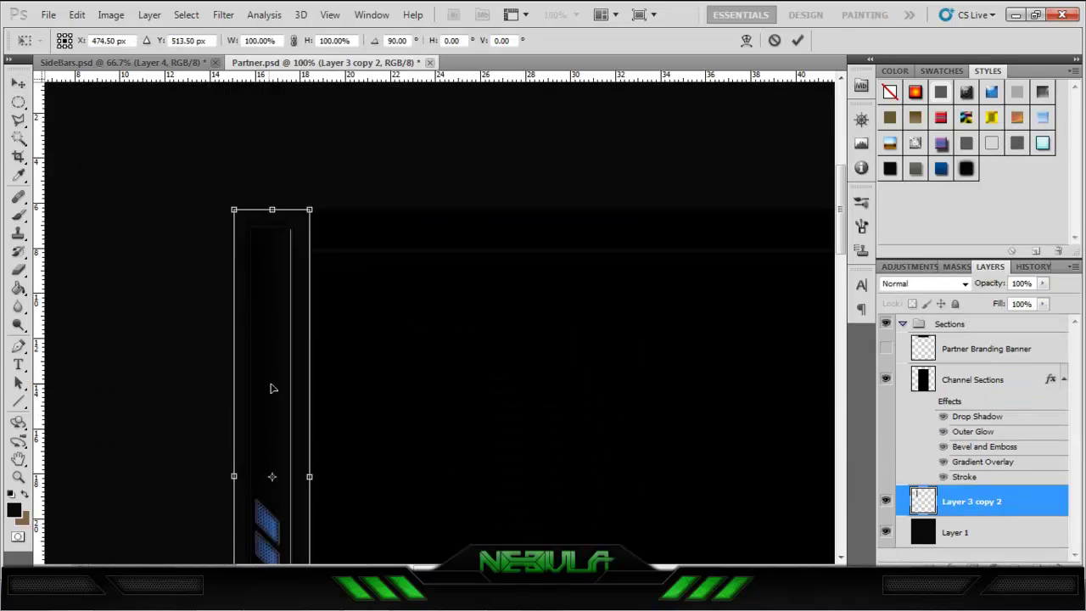
left_click_drag(272, 382, 289, 509)
Darken the Channel Sections gradient stops to 232323 and 242424.
double_click(982, 507)
left_click(870, 222)
double_click(768, 425)
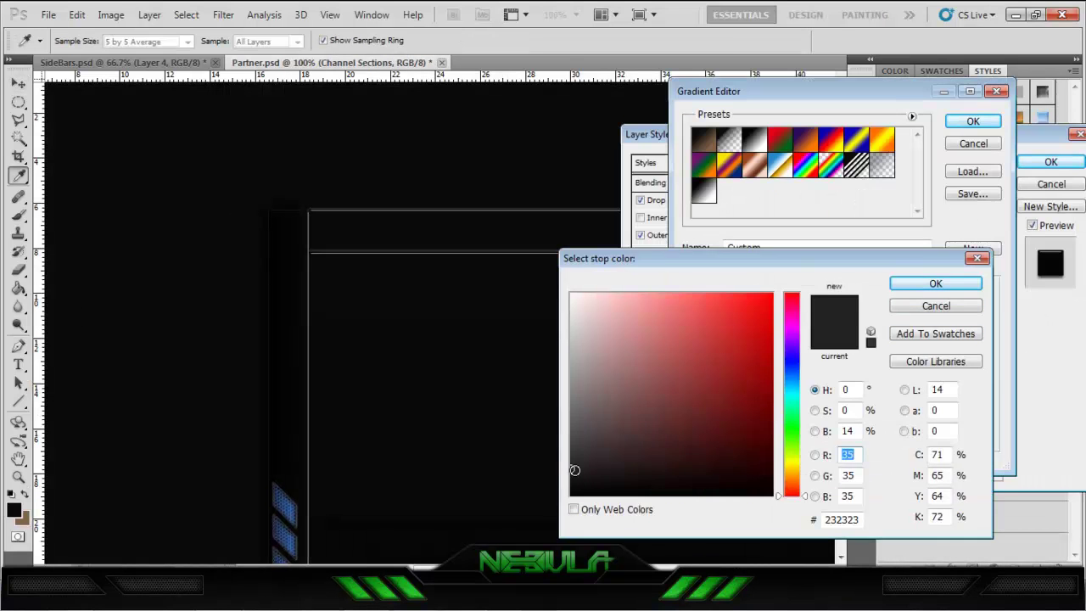
left_click(934, 283)
left_click(969, 119)
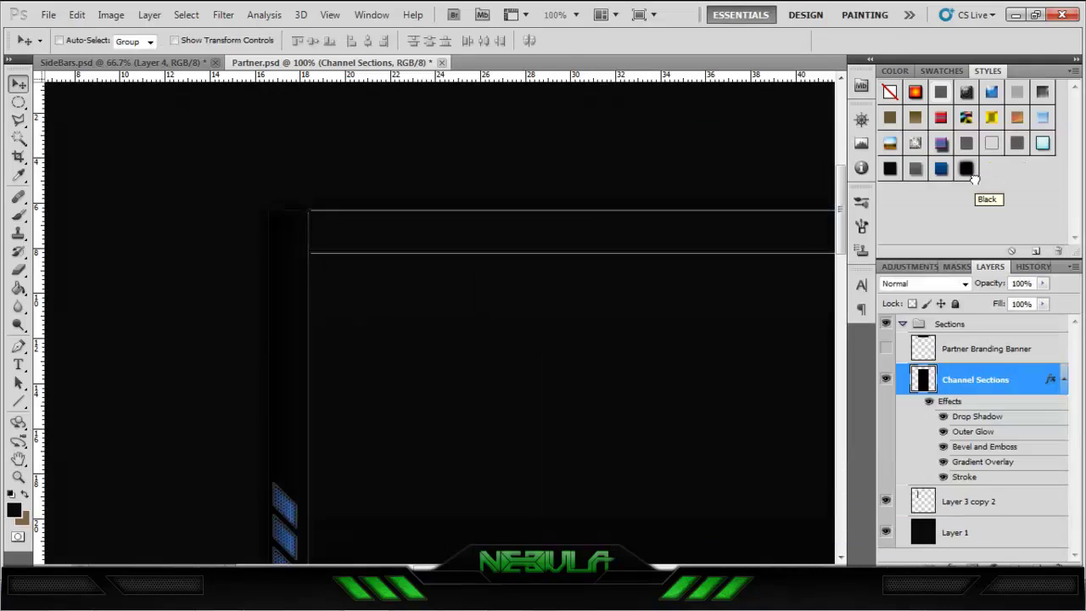
double_click(987, 360)
left_click(571, 468)
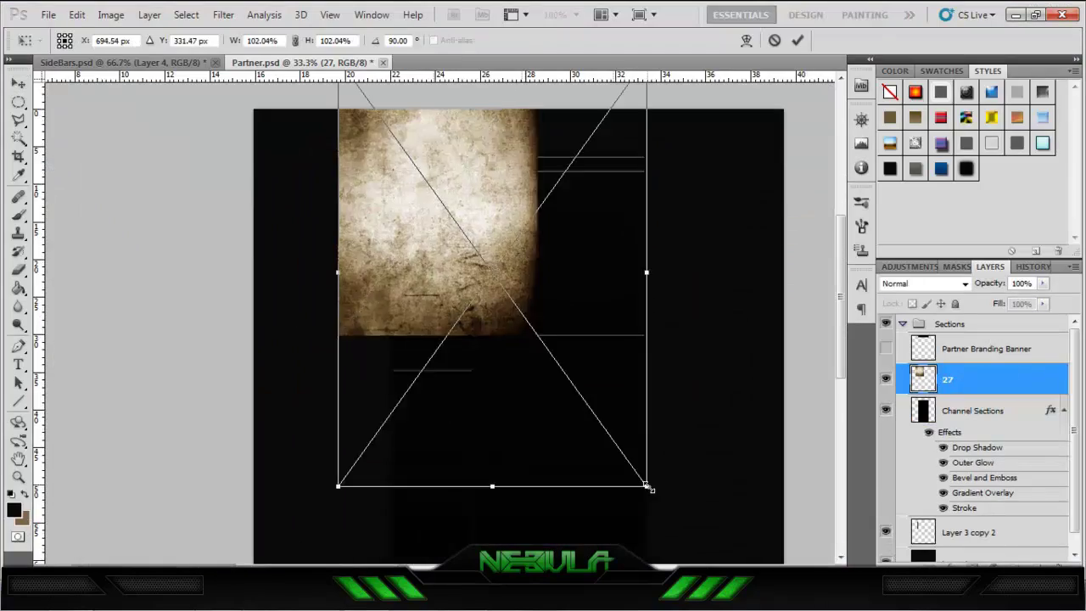
Clip texture layer 27 to Channel Sections and blend it in Overlay mode.
right_click(971, 422)
left_click(941, 218)
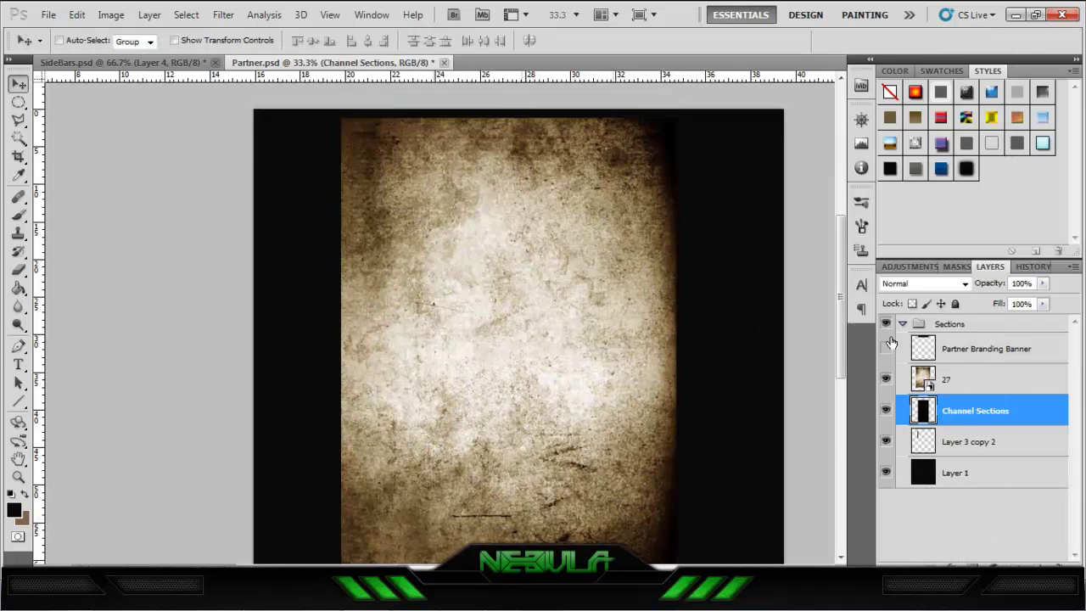
left_click(960, 379)
left_click(924, 284)
left_click(907, 196)
key("ctrl+1")
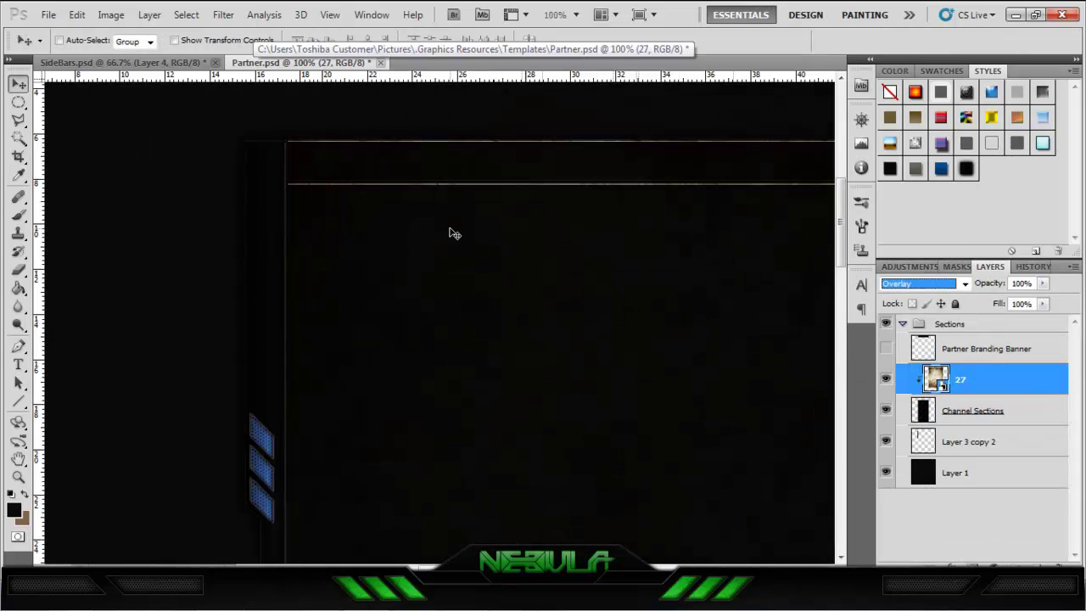
Make the texture black and white and adjust its hue and saturation.
left_click(110, 14)
left_click(110, 14)
left_click(343, 168)
key("Escape")
key("ctrl+u")
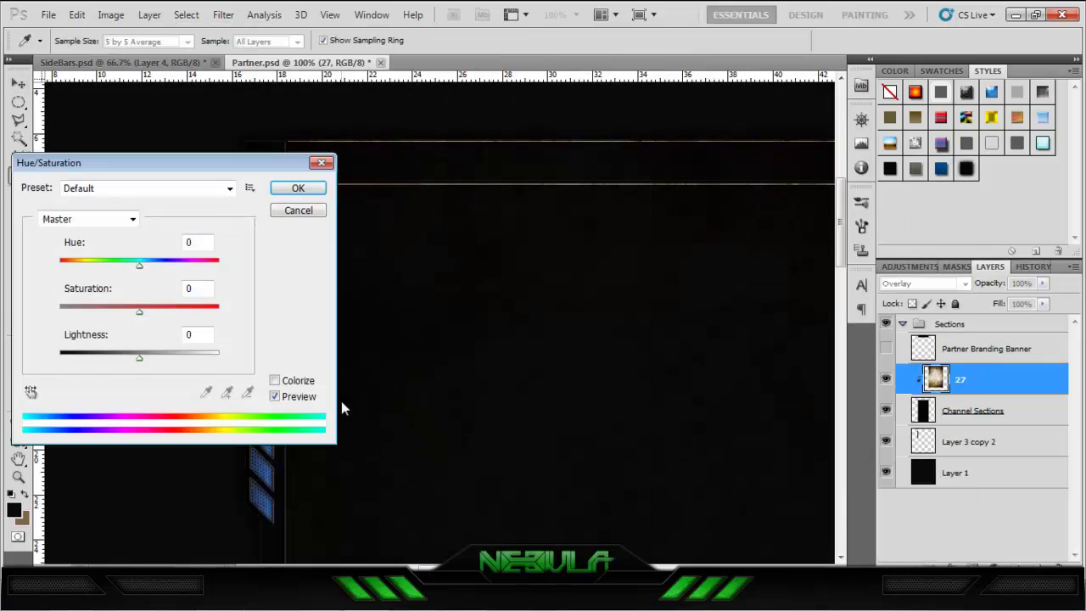
key("Return")
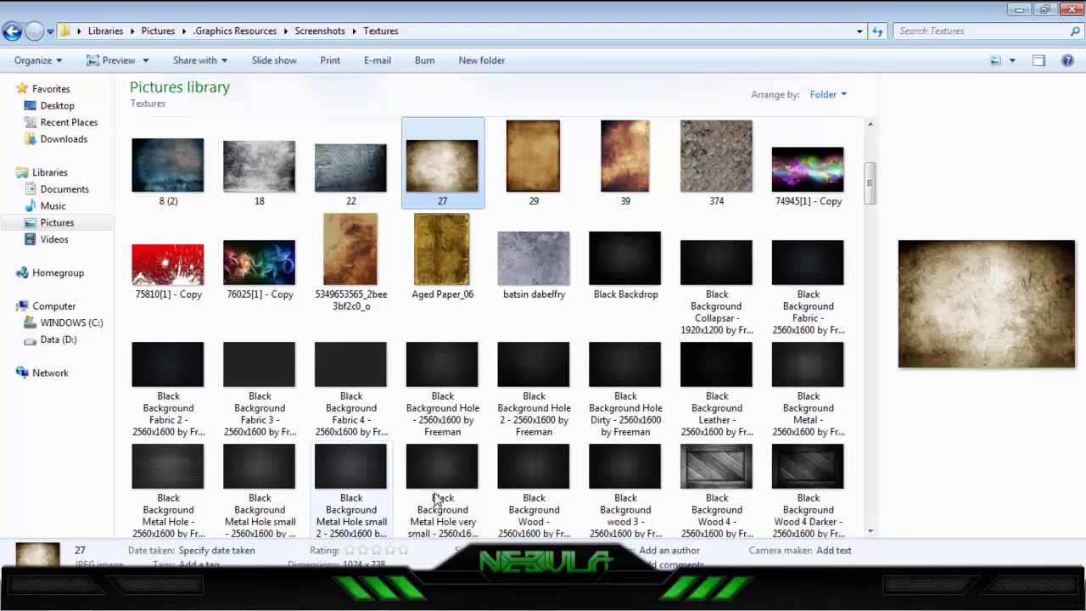
Place the grunge texture, delete layer 27, and put a grunge copy below Channel Sections.
scroll(631, 254, "down", 10)
left_click(631, 237)
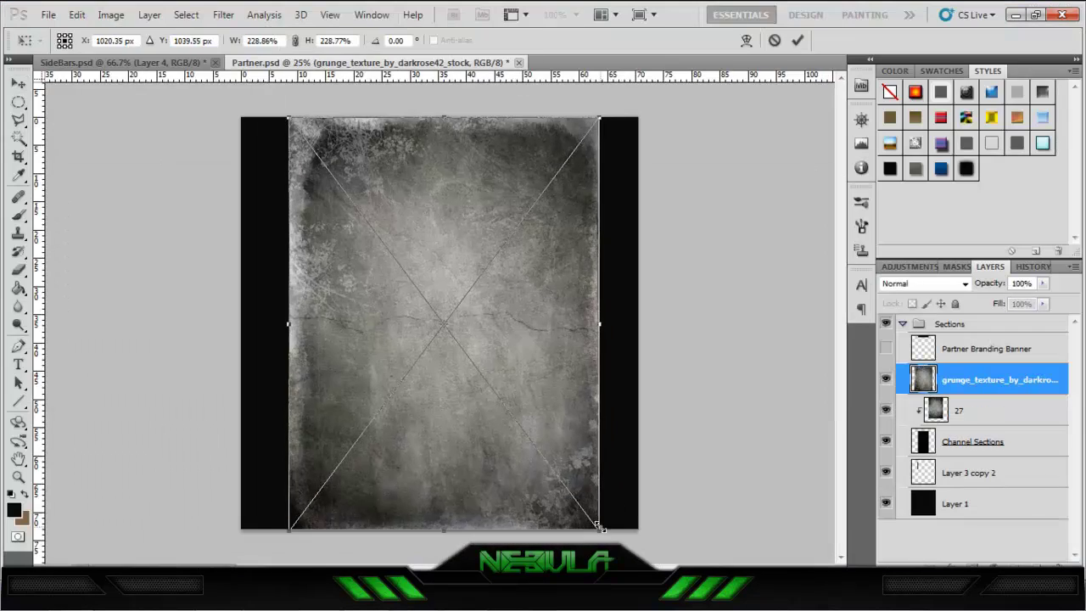
key("Return")
left_click(984, 412)
left_click(885, 383)
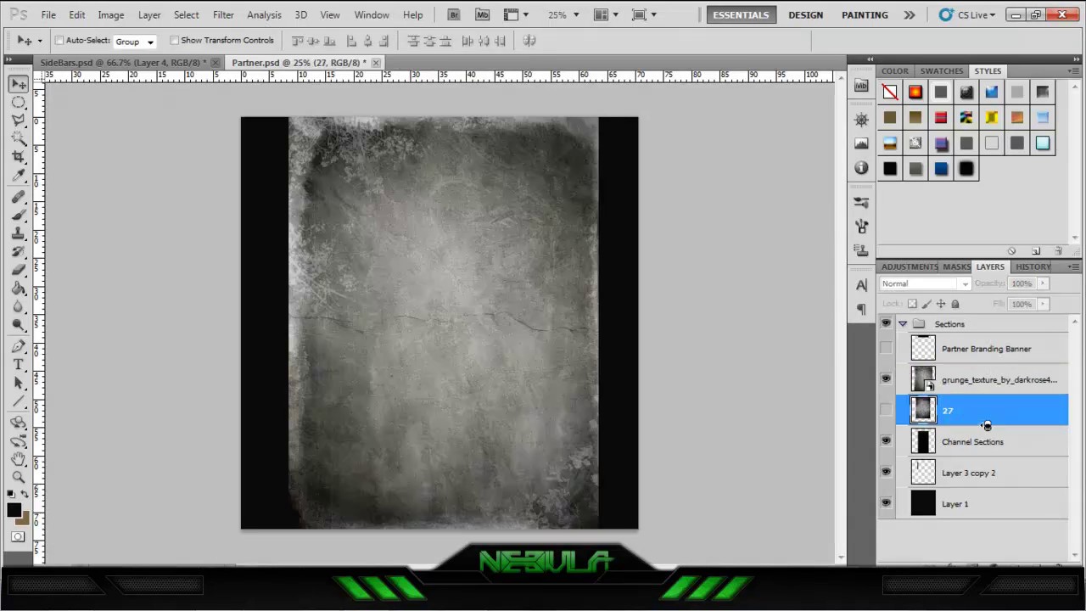
key("Delete")
left_click(969, 382)
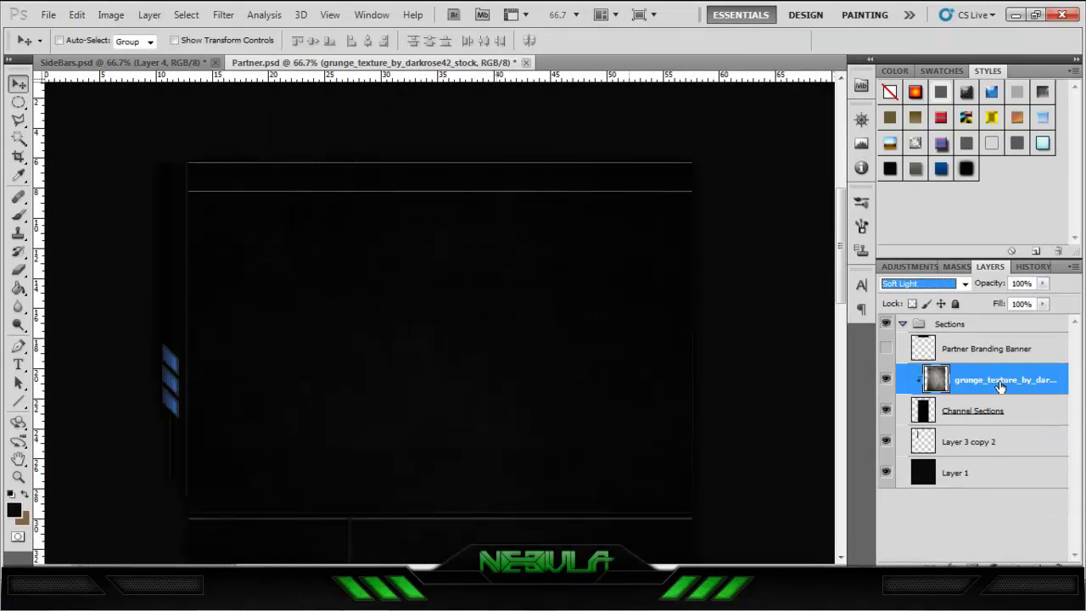
left_click_drag(1004, 381, 1009, 460)
Duplicate the blue parallelogram strip, flip it horizontally, and move it to the panel's right side.
key("ctrl+plus")
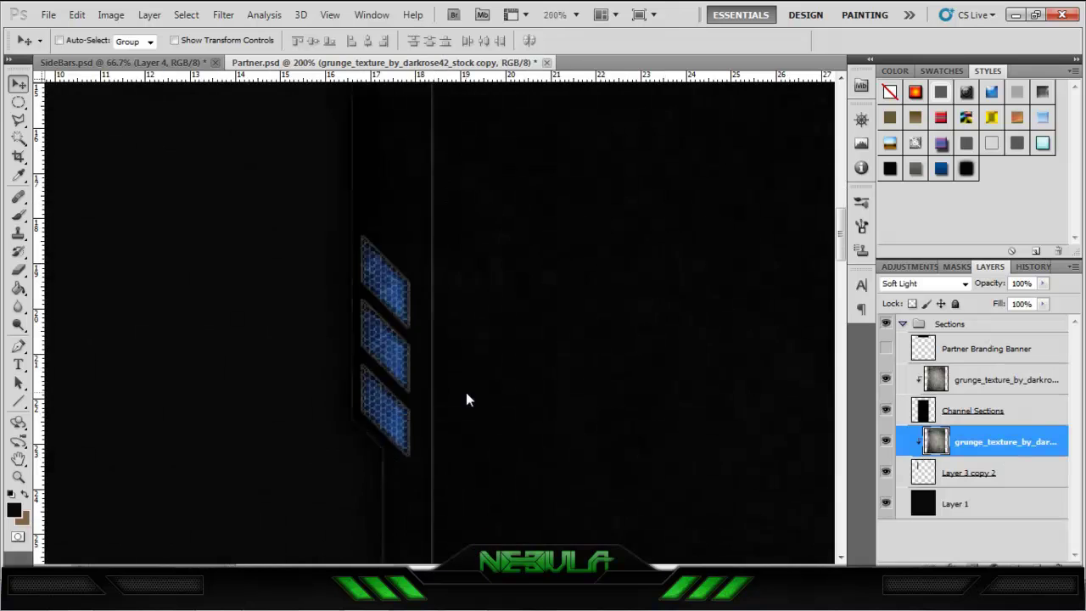
key("alt+bracketleft")
key("ctrl+j")
key("ctrl+t")
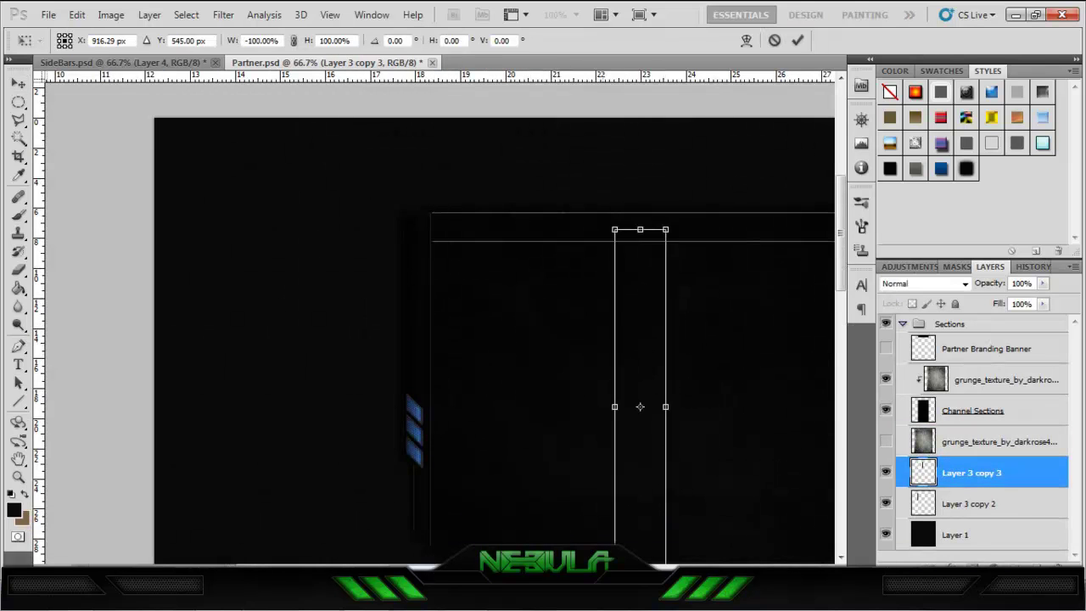
left_click_drag(637, 342, 534, 303)
key("Return")
key("ctrl+minus")
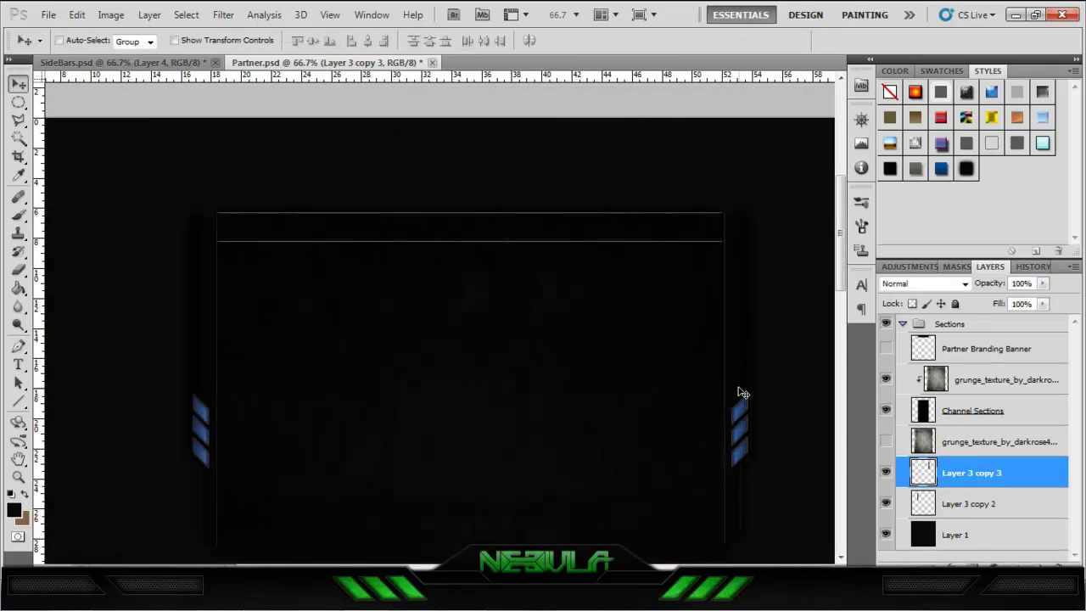
Save the document as 'Mr Rofl Waffles'.
scroll(742, 393, "down", 2)
left_click(48, 14)
left_click(73, 260)
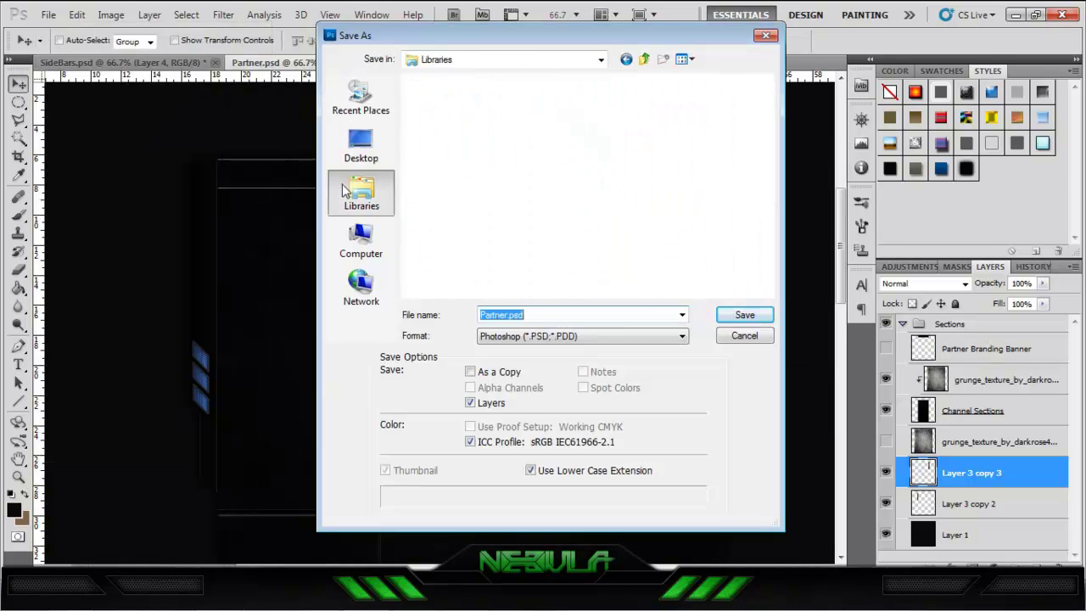
type("Mr Rofl Waffles")
left_click(730, 314)
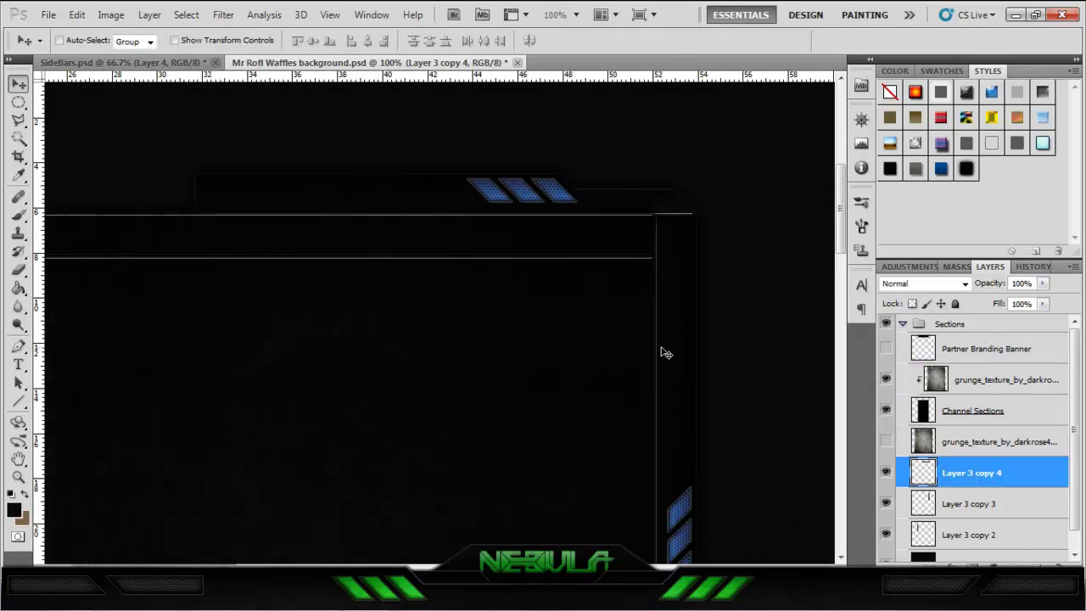
Reduce the brush size first to 33, then to 19.
left_click(39, 41)
left_click_drag(72, 84, 34, 83)
key("Return")
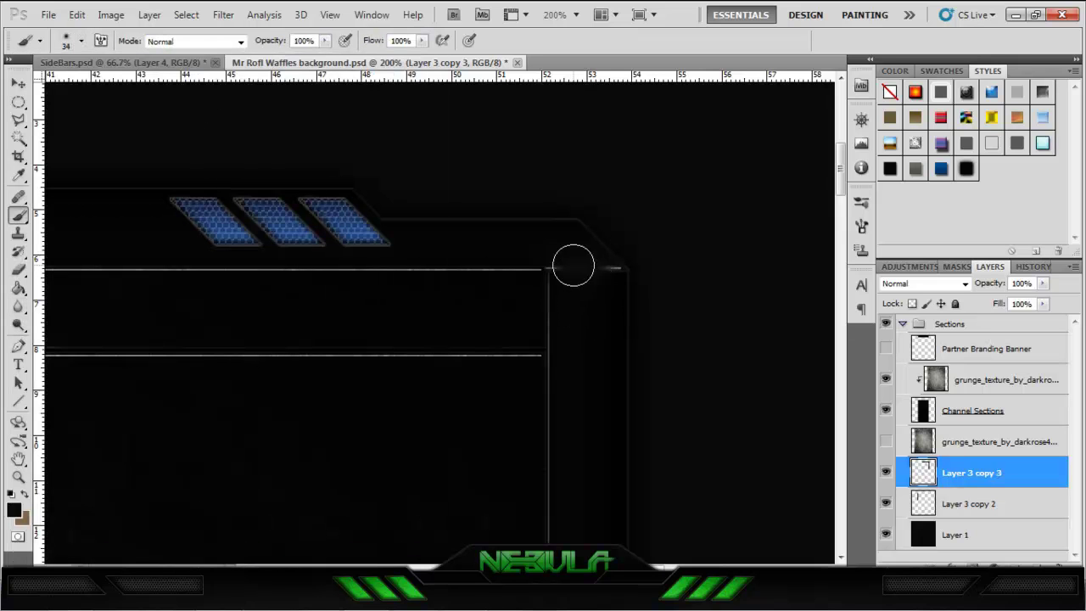
key("b")
left_click(72, 41)
left_click_drag(34, 83, 28, 83)
key("Return")
key("ctrl+minus")
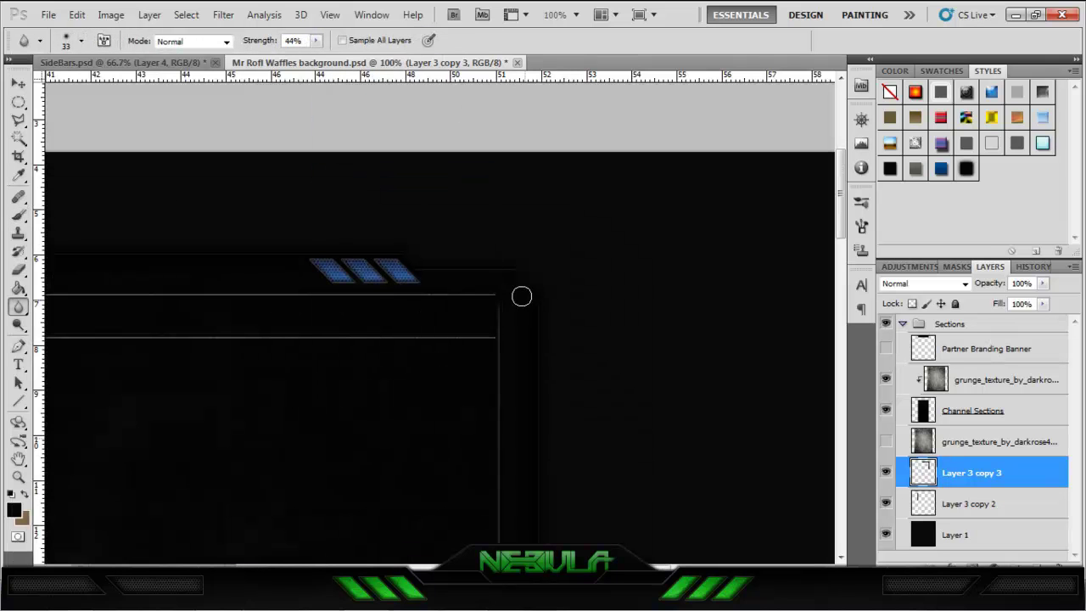
Duplicate the corner frame piece, flip it horizontally, and move it to the left top corner.
key("ctrl+j")
key("ctrl+t")
right_click(566, 274)
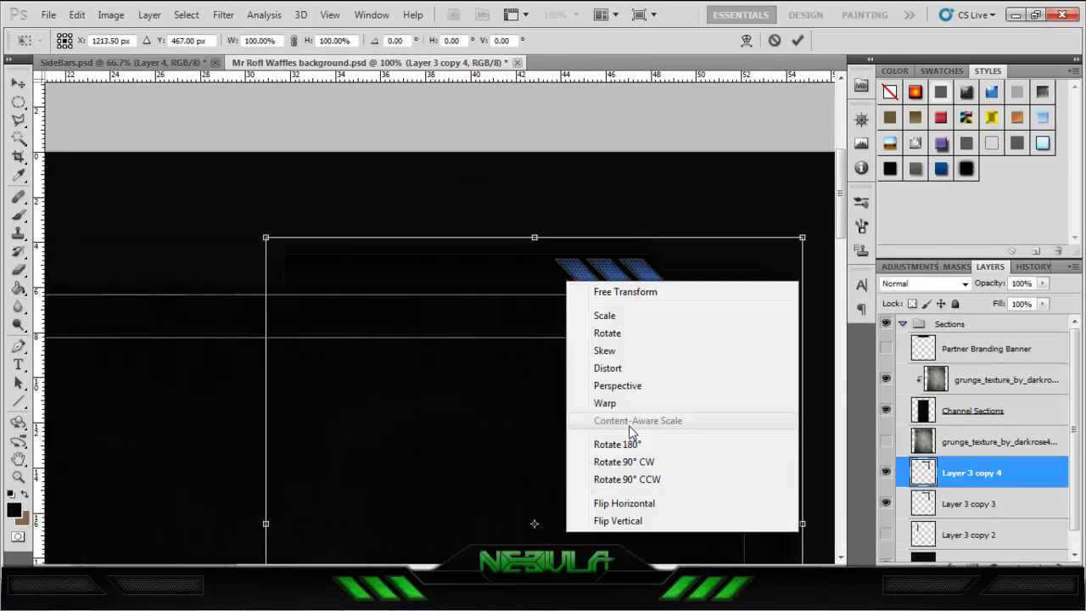
left_click(614, 495)
key("ctrl+minus")
left_click_drag(526, 425, 384, 423)
key("Return")
Switch to the Eraser and zoom in on the joint at the frame's top centre.
key("ctrl+plus")
key("ctrl+plus")
key("e")
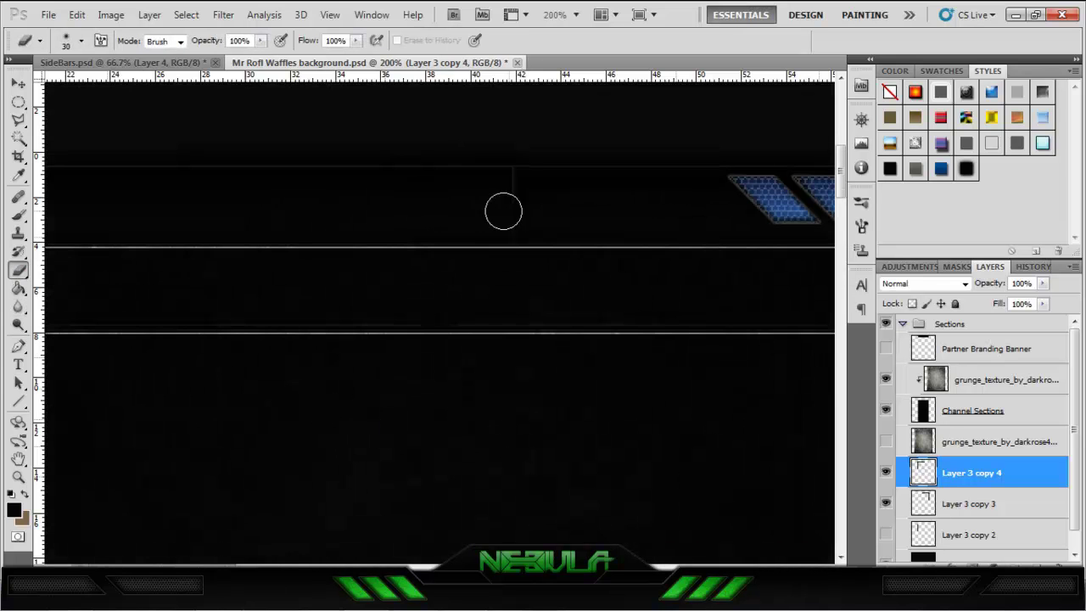
key("ctrl+minus")
key("ctrl+minus")
key("ctrl+plus")
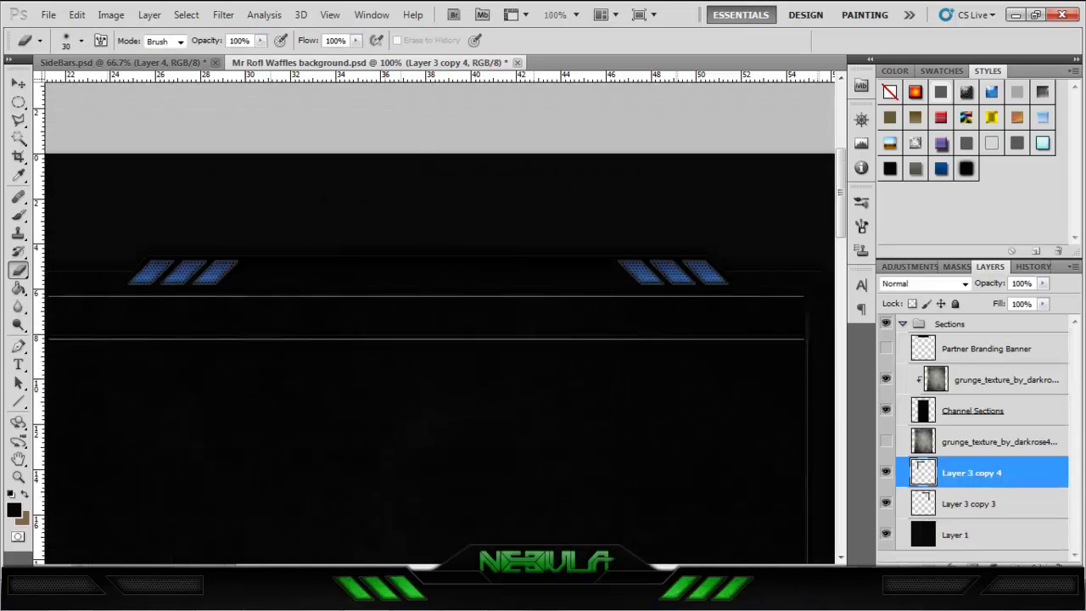
left_click_drag(295, 274, 434, 560)
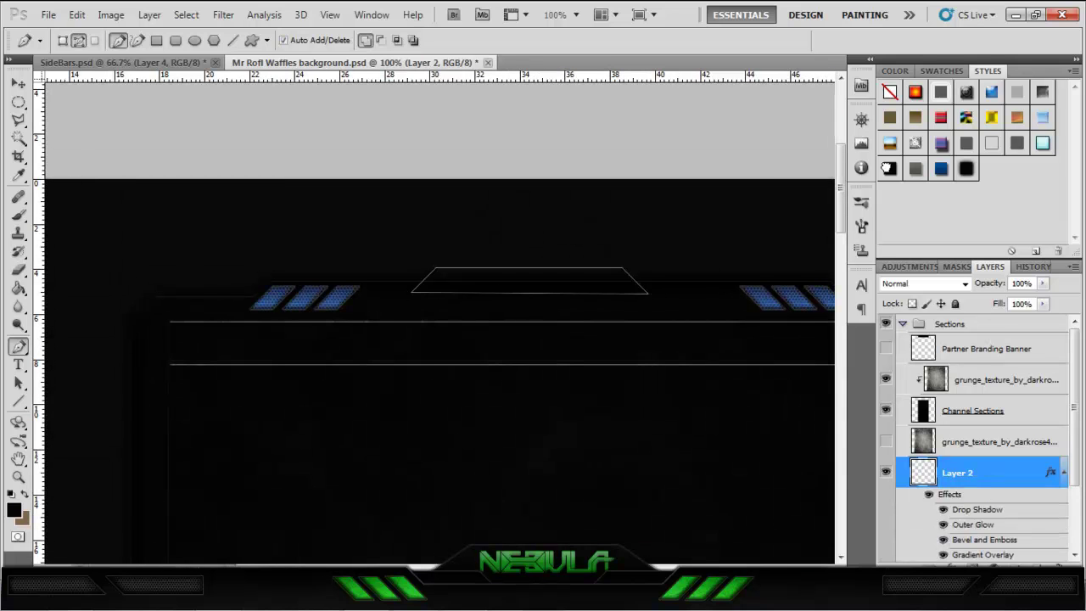
Fill the trapezoid path on Layer 2, delete the path, and lower its bevel highlight opacity.
right_click(605, 287)
left_click(636, 391)
left_click(633, 145)
right_click(594, 279)
left_click(632, 303)
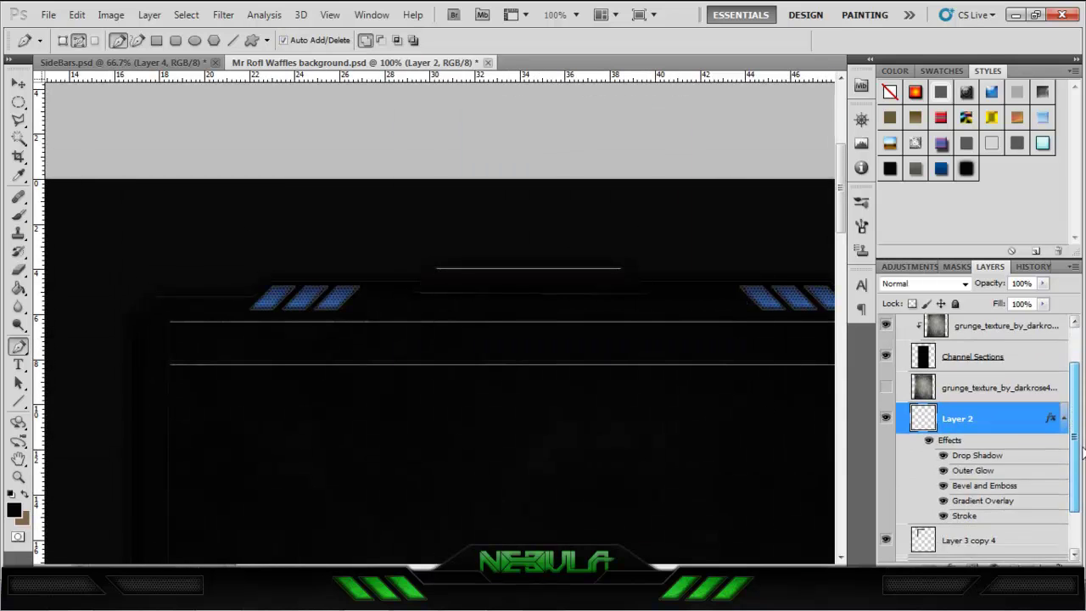
double_click(980, 514)
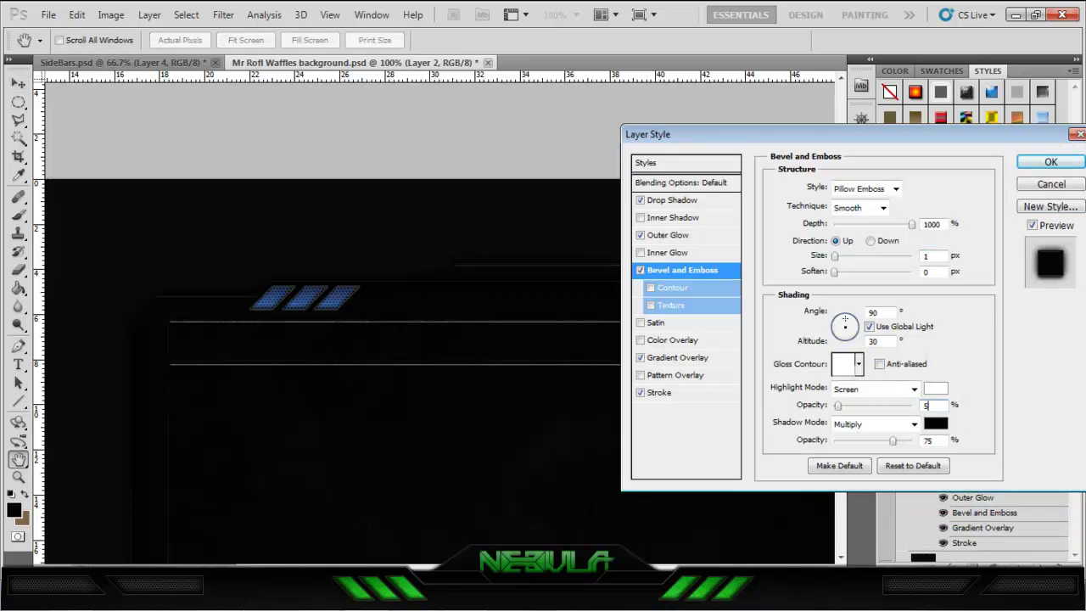
key("Return")
Flip the Layer 3 copy 4 corner piece.
left_click(956, 386)
key("ctrl+t")
right_click(580, 277)
left_click(657, 496)
key("Return")
Fill another trapezoid on Layer 2 and move the tab down to the frame's top edge.
left_click(957, 445)
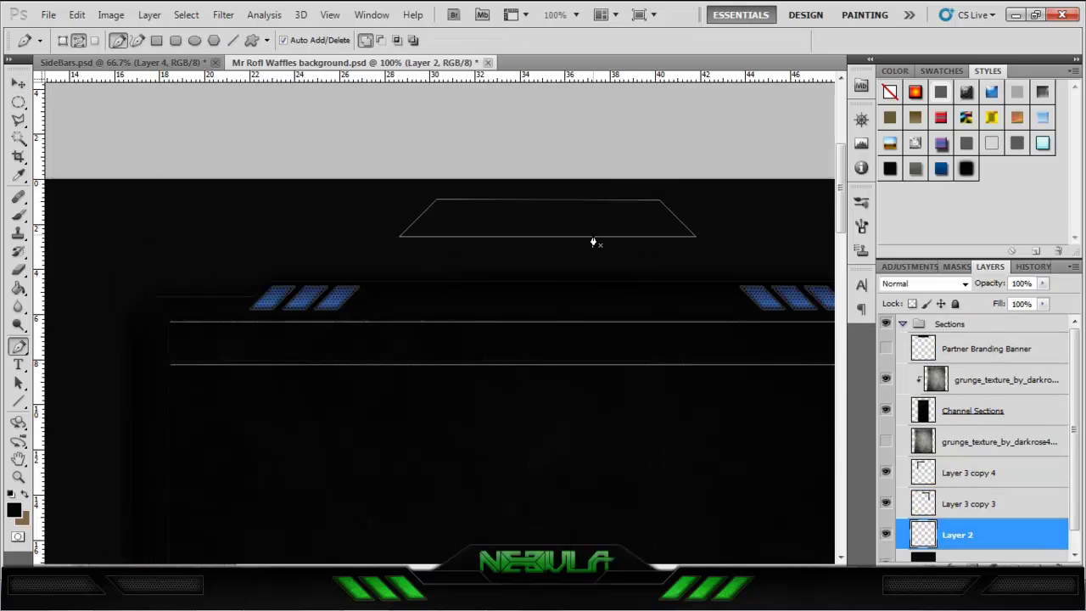
right_click(640, 211)
left_click(679, 254)
key("ctrl+t")
left_click_drag(554, 224, 554, 278)
key("Return")
Convert Layer 2 to a Smart Object and flip the tab shape upside down.
right_click(959, 453)
left_click(951, 178)
key("ctrl+t")
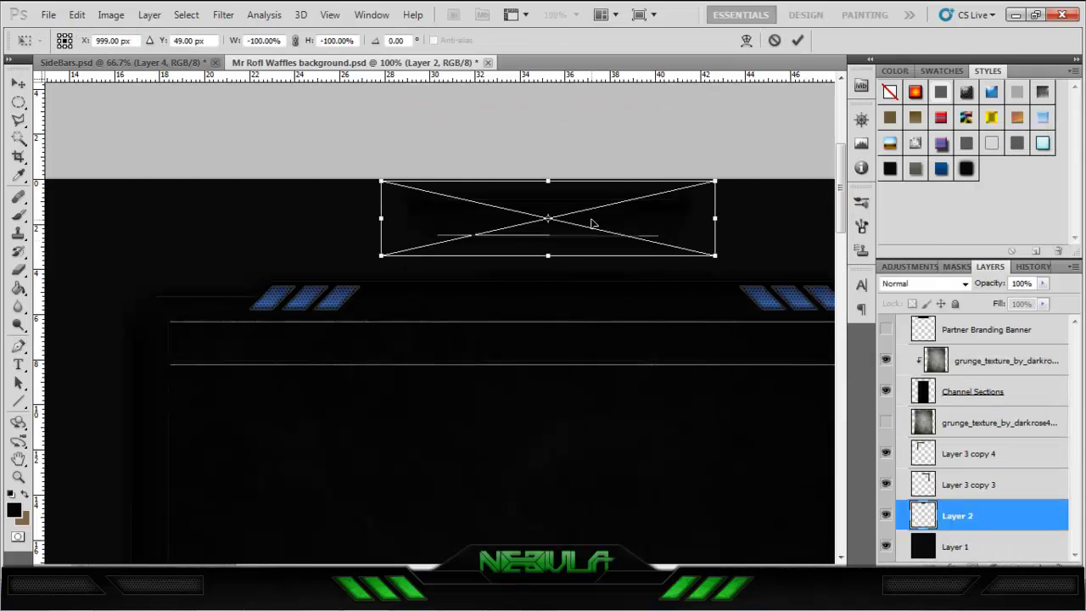
key("Return")
key("ctrl+t")
key("Return")
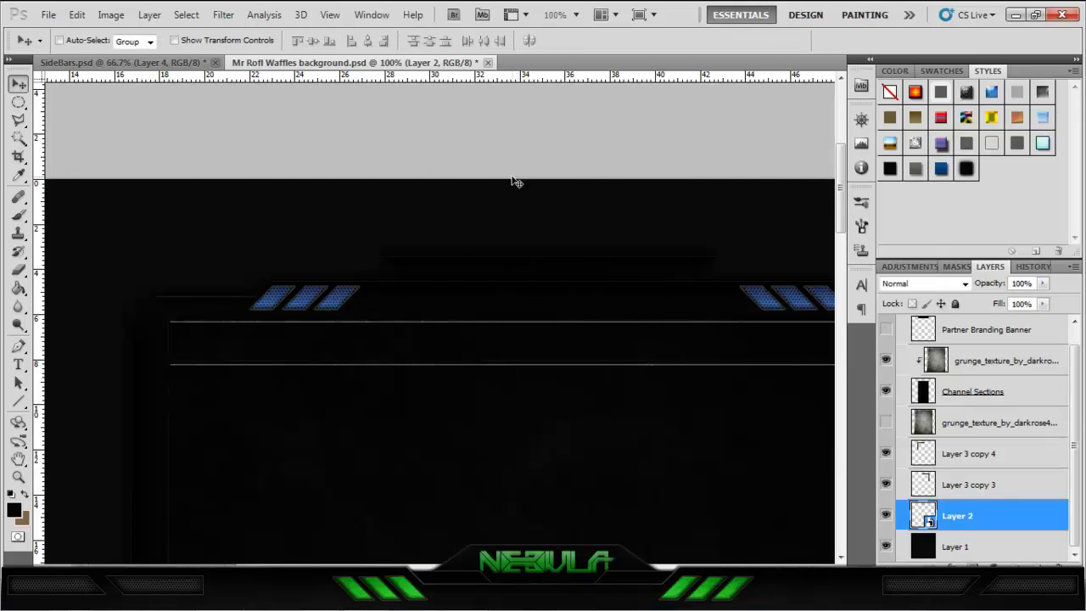
Add a new layer below Layer 2, then duplicate Layer 3, flip it and move it right.
key("ctrl+shift+alt+n")
key("ctrl+bracketleft")
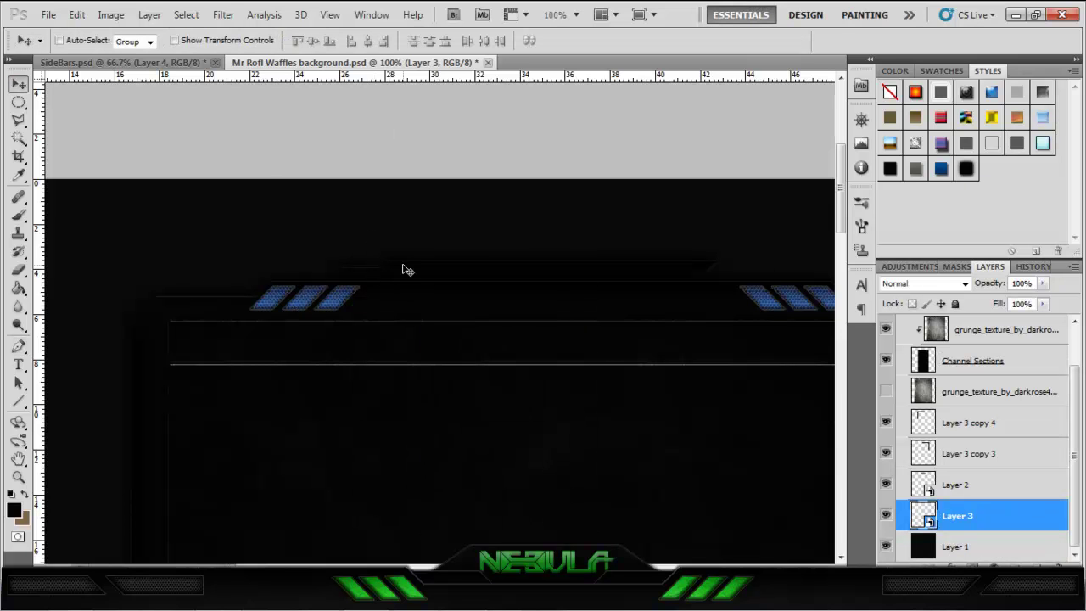
left_click_drag(1036, 564, 1036, 564)
key("ctrl+t")
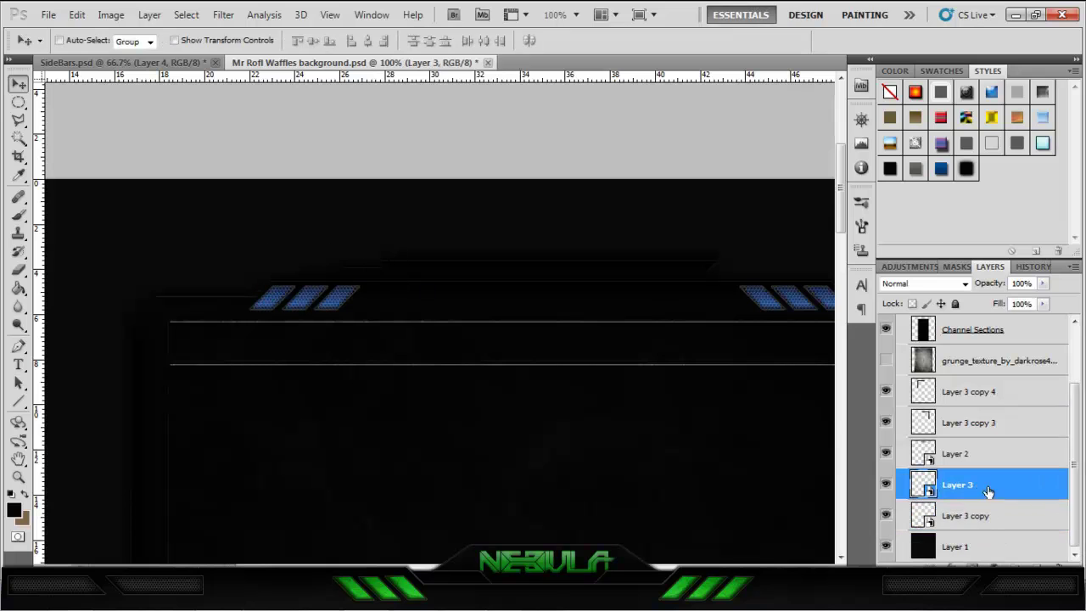
left_click_drag(407, 291, 631, 291)
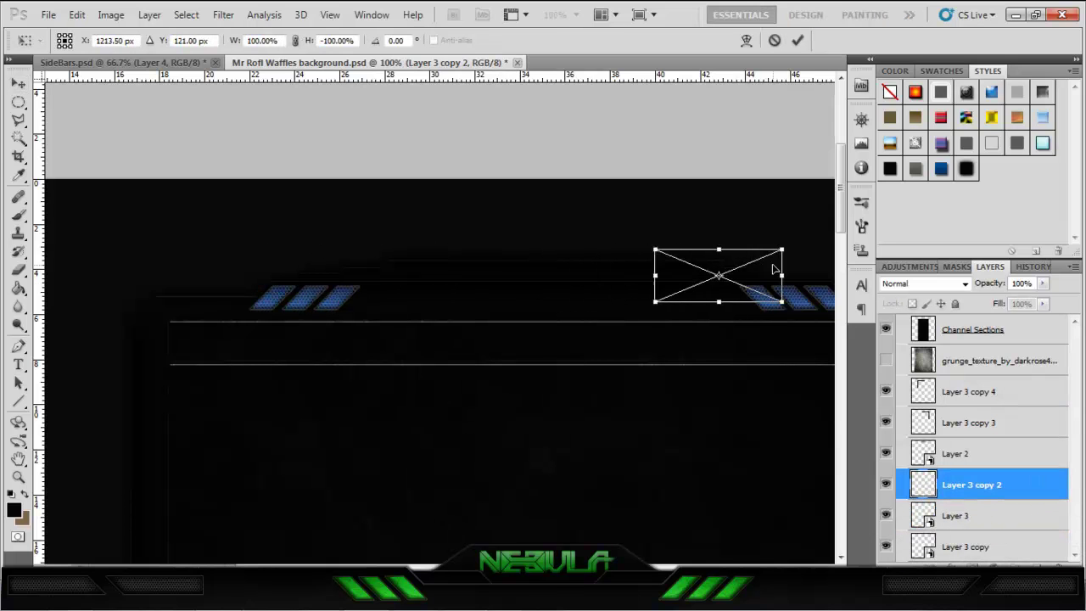
key("Return")
Make one more transformed copy of the piece, then select Layer 1 zoomed out.
key("ctrl+j")
key("ctrl+t")
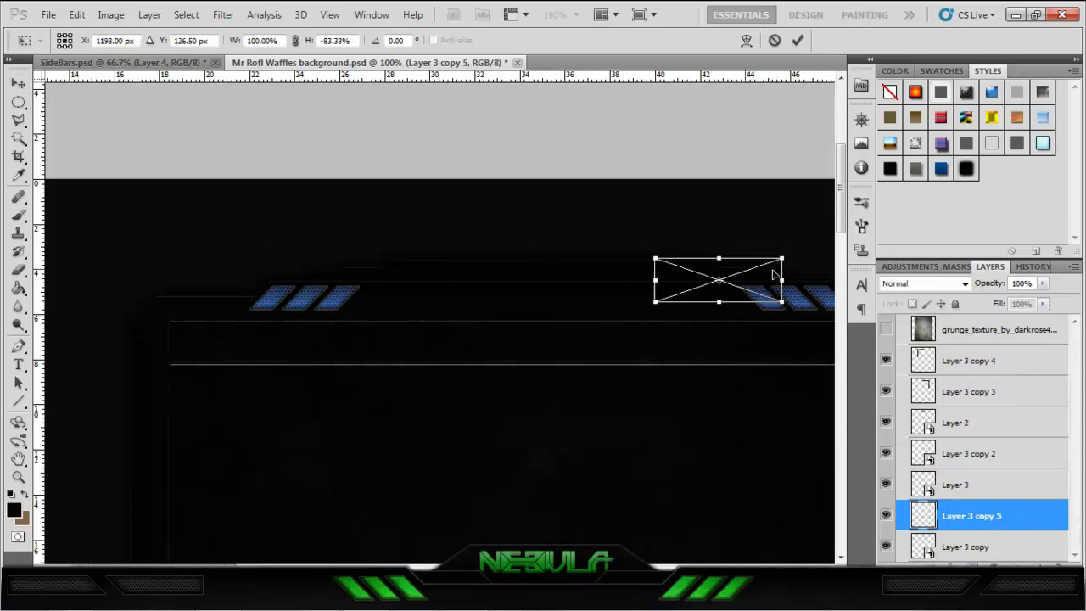
key("Return")
key("ctrl+minus")
key("ctrl+minus")
key("ctrl+minus")
left_click(998, 543)
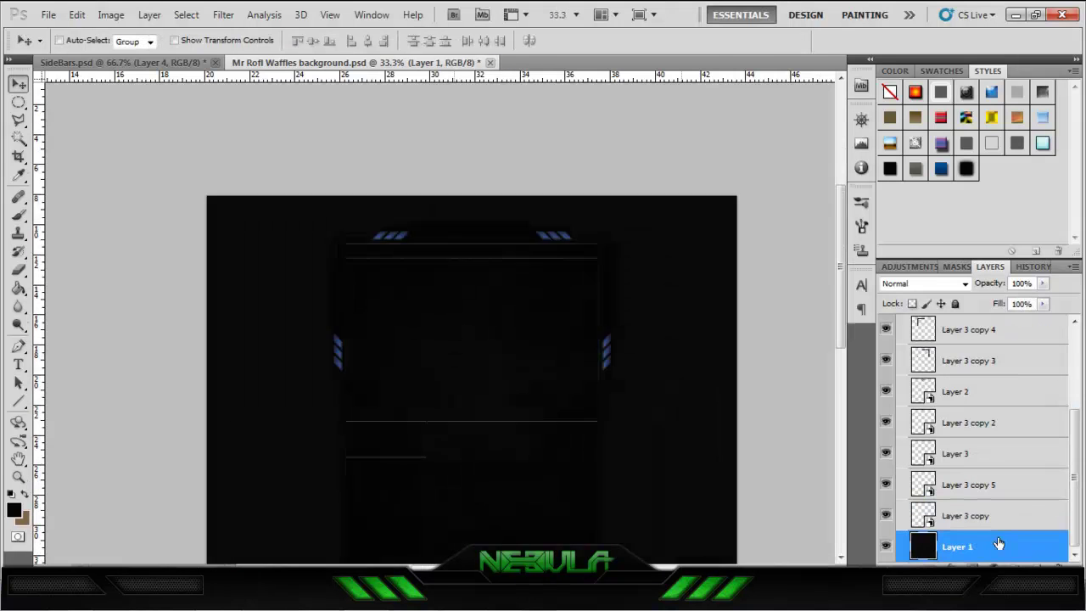
key("ctrl+minus")
On a new layer, drag a black-to-transparent gradient across the canvas bottom strip.
key("ctrl+shift+alt+n")
left_click(18, 288)
left_click(85, 39)
double_click(686, 339)
left_click(945, 283)
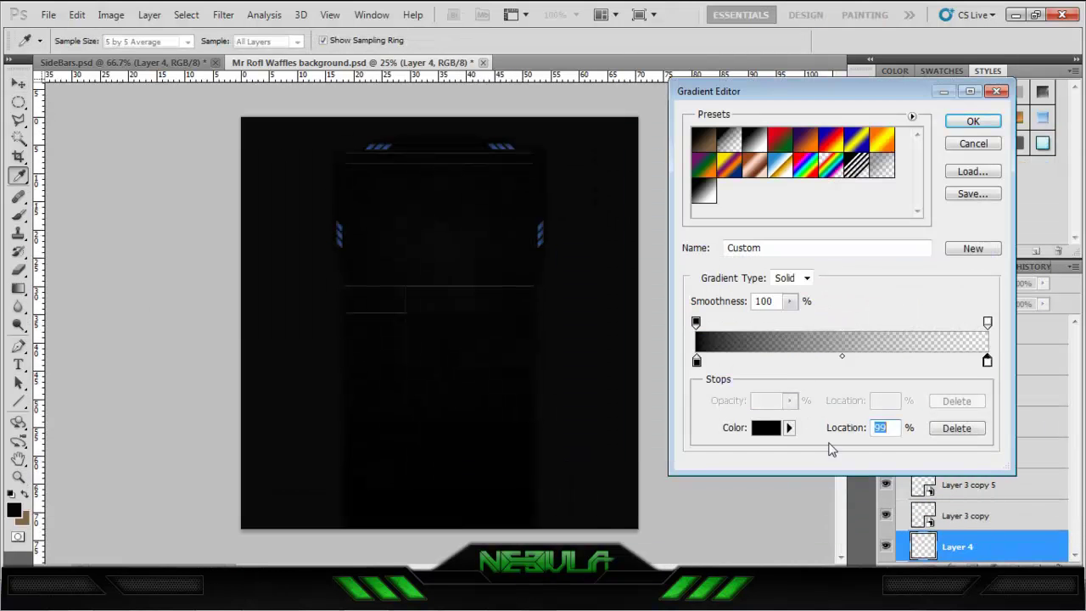
left_click(969, 119)
left_click_drag(434, 539, 439, 515)
left_click_drag(442, 420, 442, 420)
Add a new Layer 5 and move it to the top of the Sections group.
key("ctrl+plus")
key("ctrl+plus")
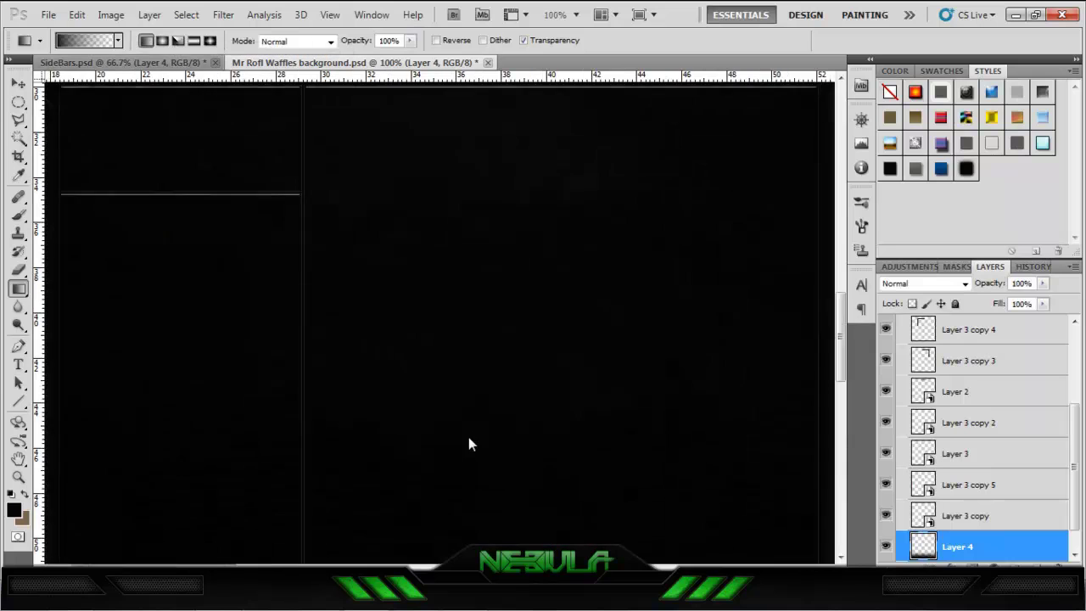
scroll(457, 528, "up", 5)
key("ctrl+shift+alt+n")
key("ctrl+shift+bracketright")
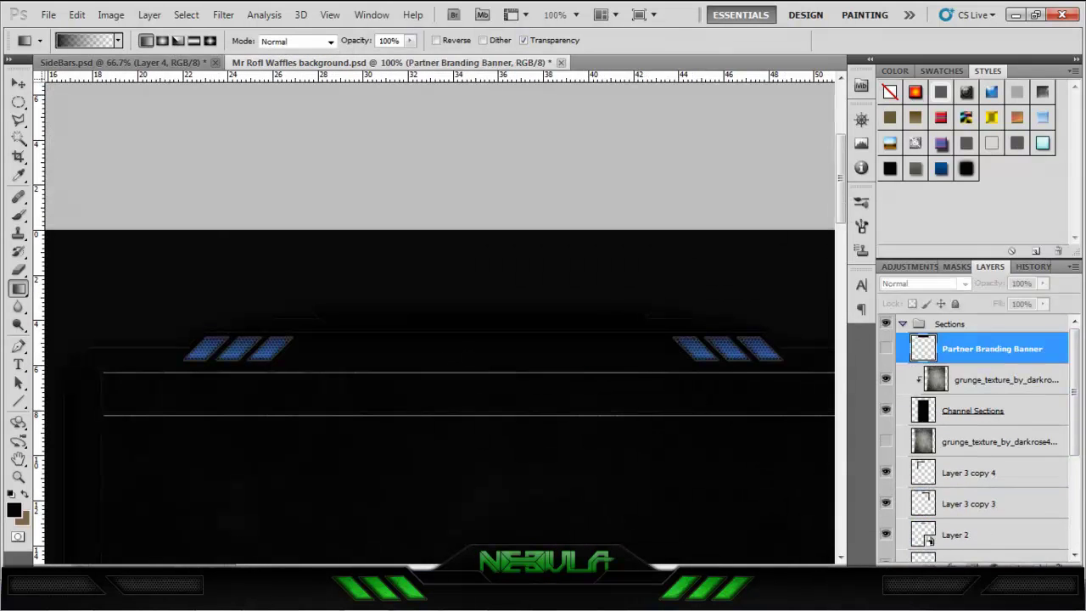
Type the ROFLWAFFLES title at 100 pt above the banner.
left_click(48, 14)
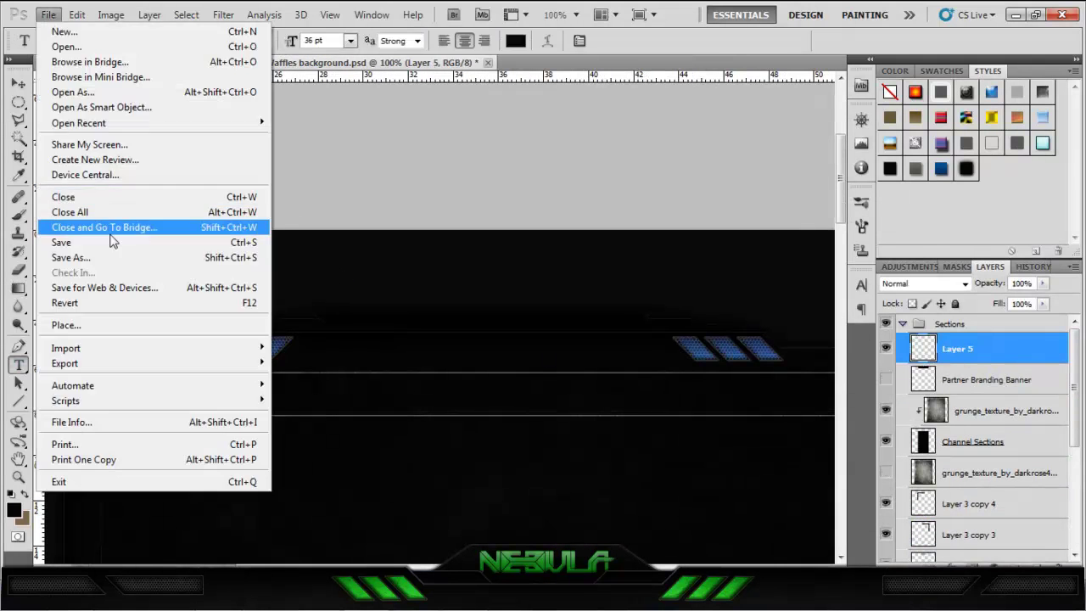
left_click(413, 270)
key("ctrl+a")
left_click(154, 40)
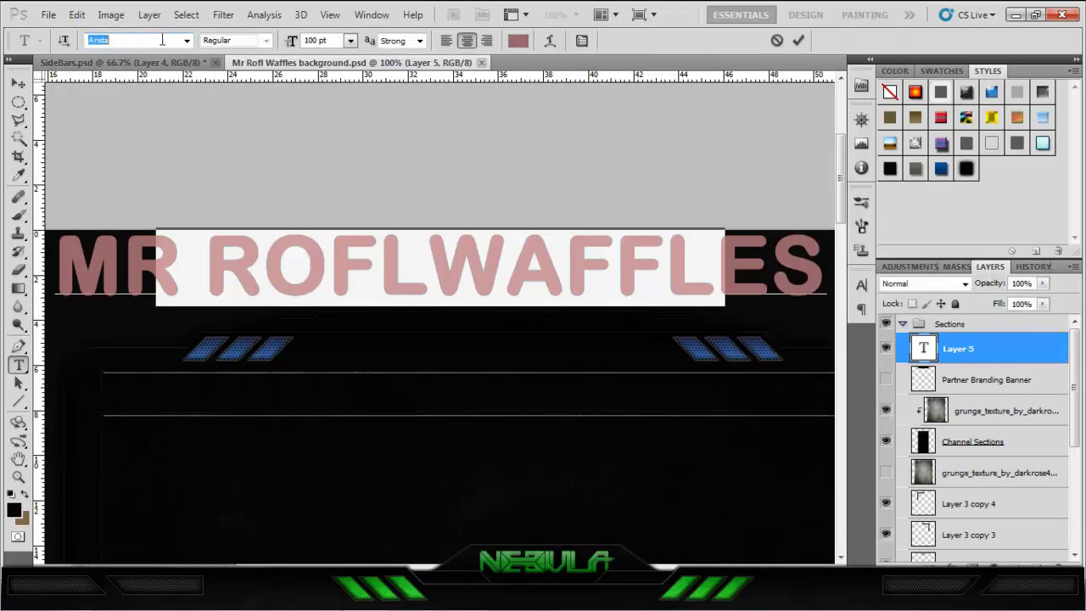
left_click(965, 168)
Give the title a Pillow Emboss bevel (depth 1000, highlight 5%) and a stroke.
double_click(984, 325)
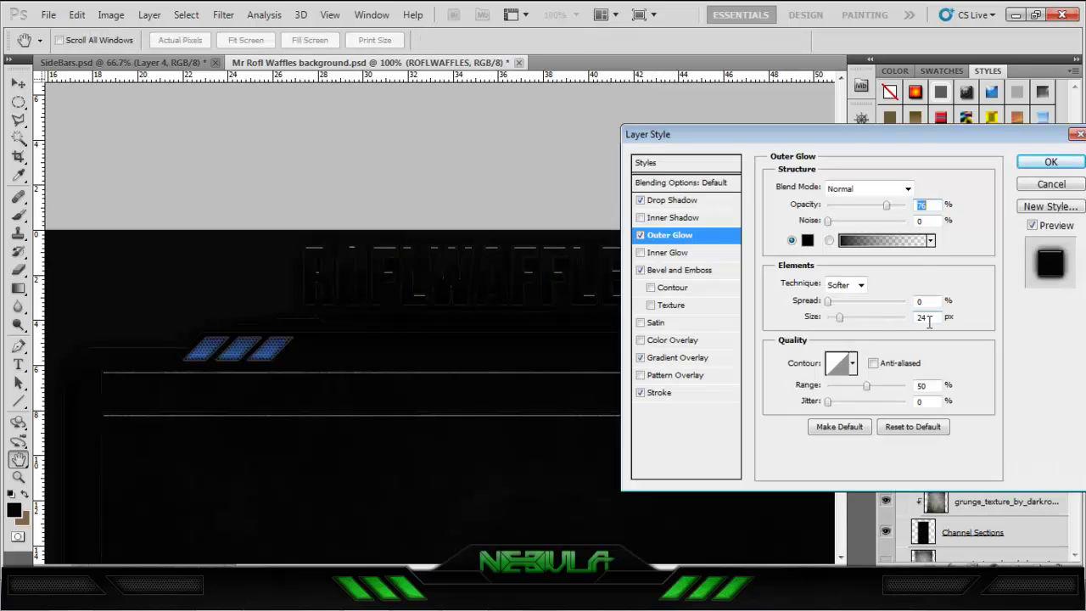
left_click(678, 270)
type("55")
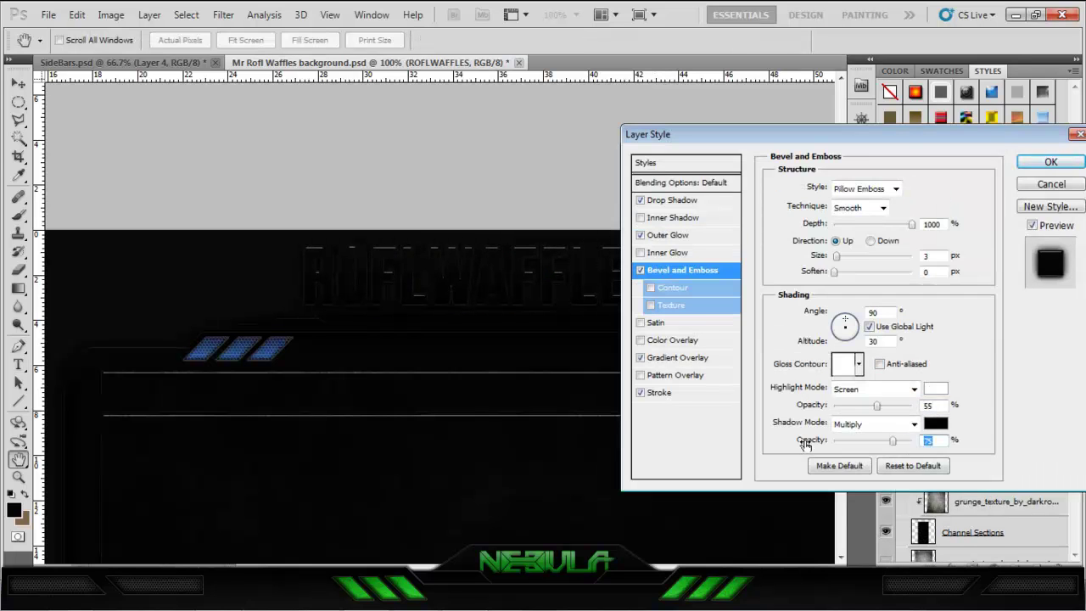
left_click(675, 393)
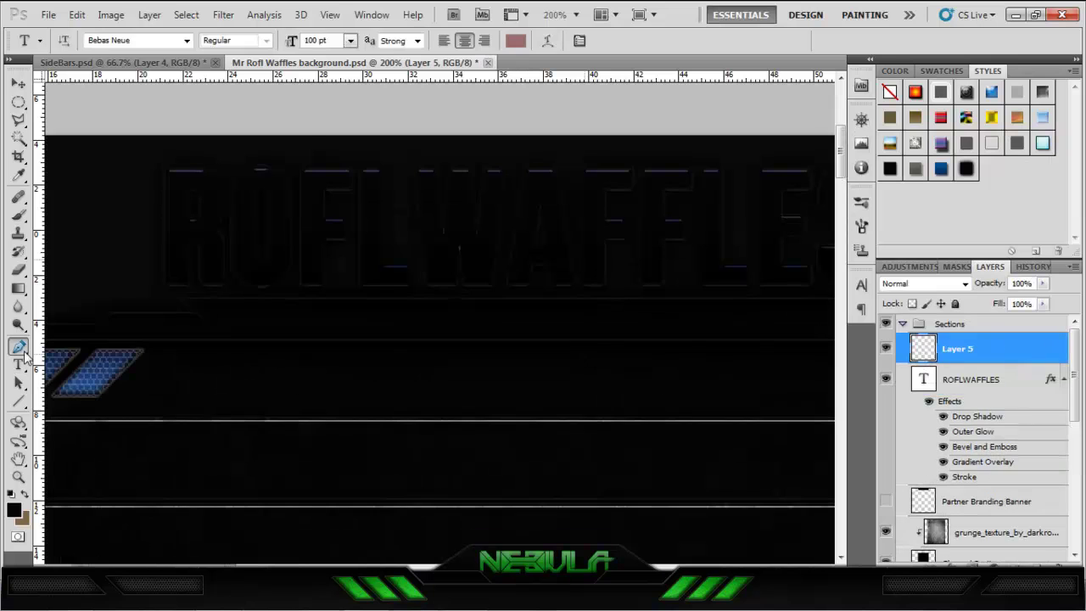
Draw a blue parallelogram and apply inner shadow, inner glow, gradient overlay and stroke.
left_click(23, 350)
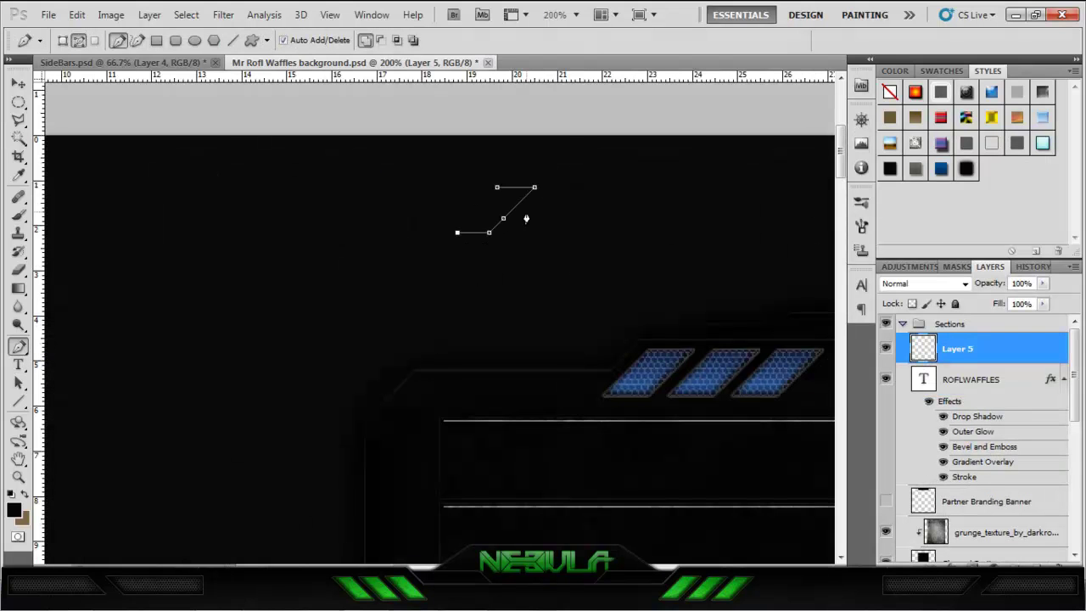
scroll(521, 193, "up", 7)
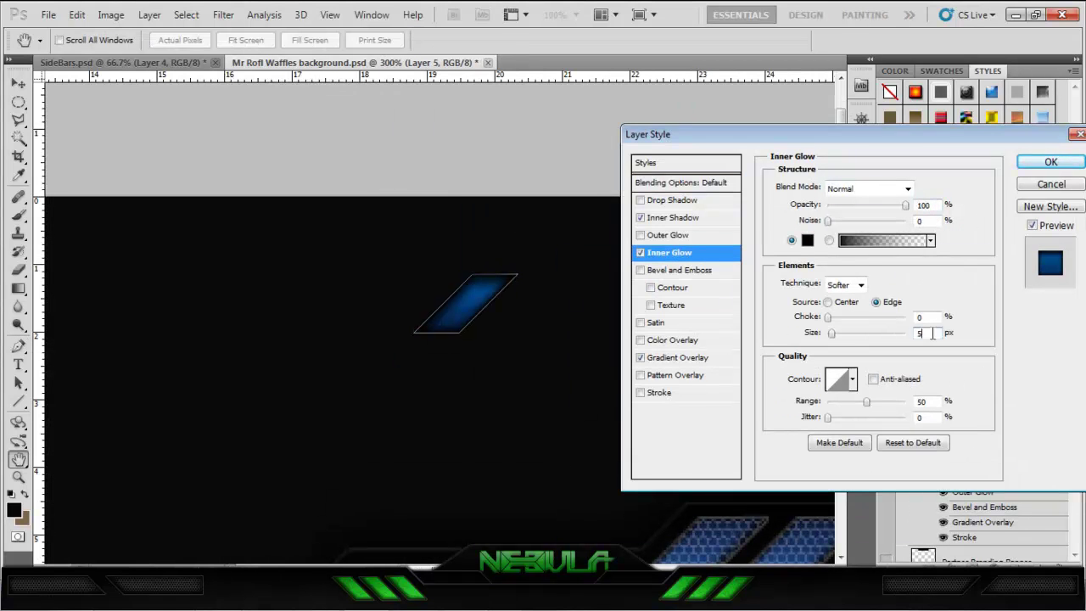
left_click(666, 218)
left_click(660, 392)
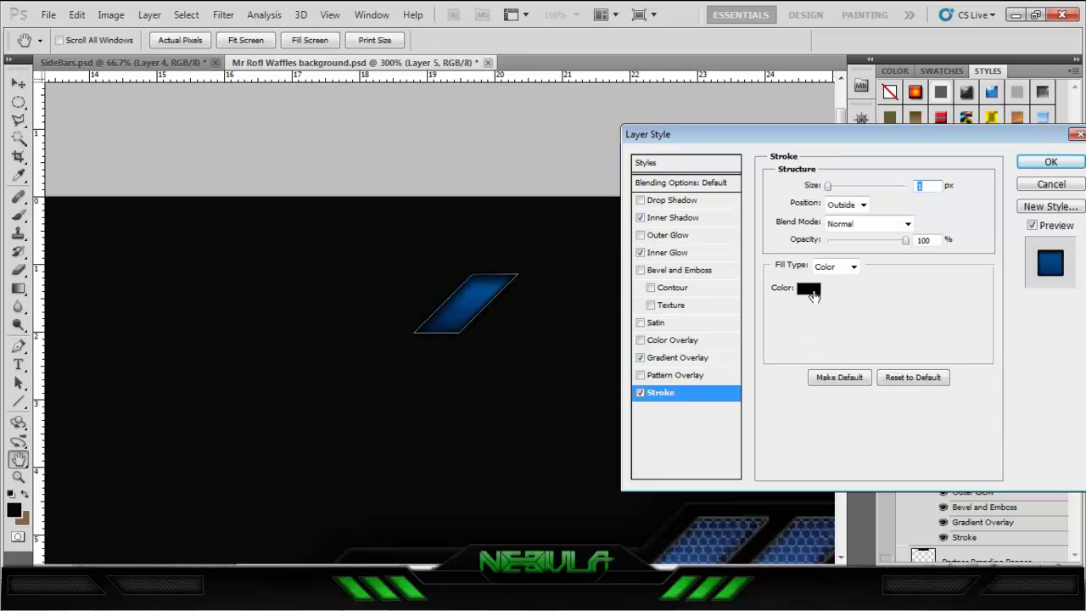
key("Return")
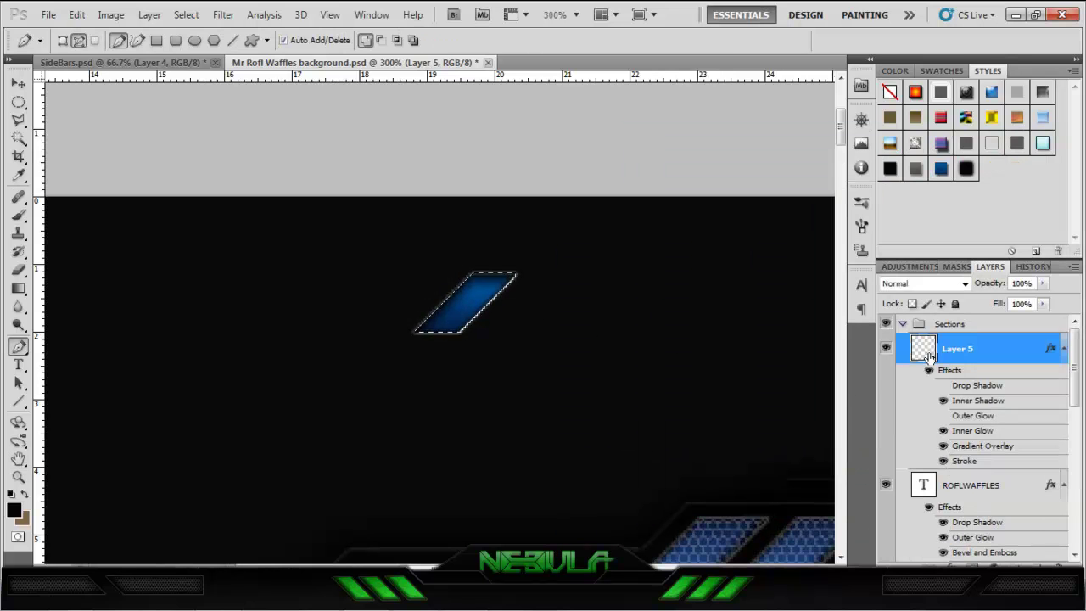
Paint a white highlight on a new layer at 37% opacity with a chosen blending mode.
left_click(1035, 251)
left_click(18, 101)
left_click(13, 510)
left_click(970, 279)
left_click(479, 288)
left_click_drag(1043, 284, 996, 303)
left_click(925, 283)
left_click(922, 194)
left_click(925, 284)
left_click(921, 209)
Merge the highlight into the stripe, then shrink and move it onto the title.
key("ctrl+e")
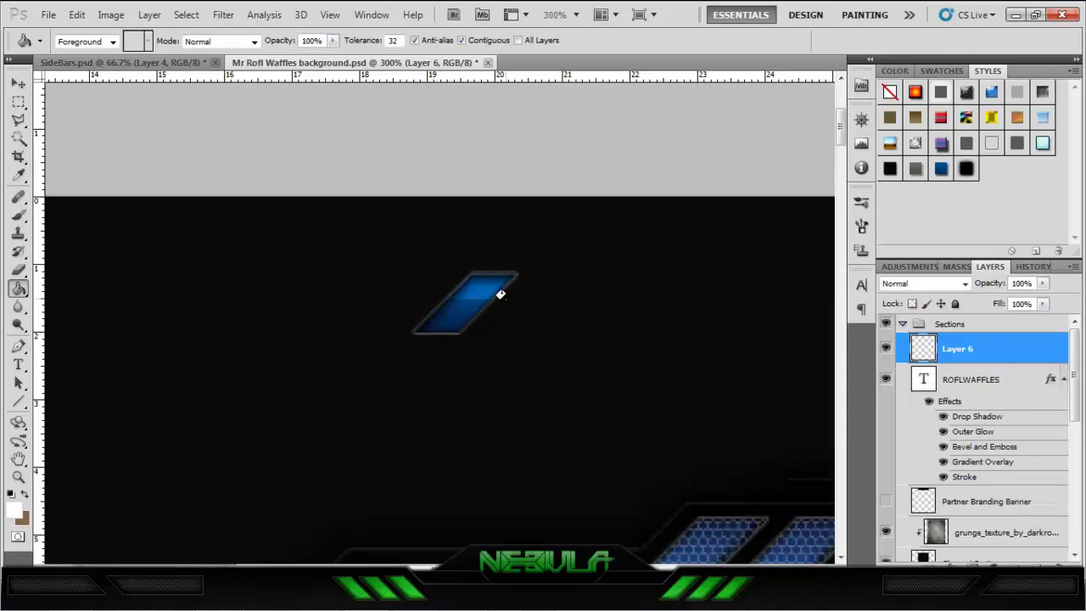
key("v")
scroll(412, 315, "right", 5)
key("ctrl+t")
left_click_drag(413, 315, 628, 319)
scroll(628, 318, "right", 5)
key("Return")
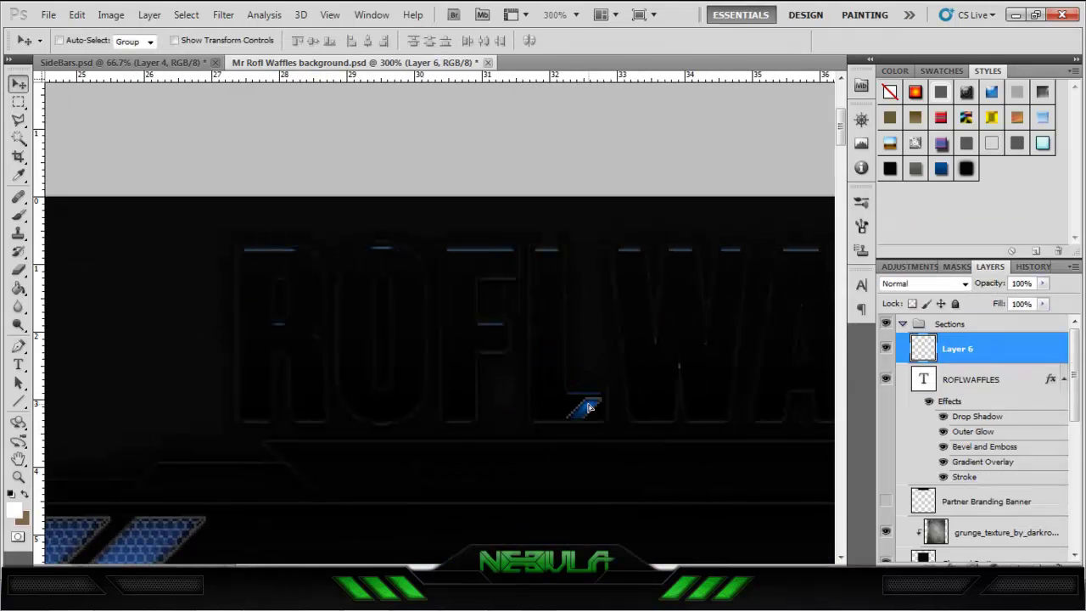
left_click(330, 14)
At actual pixel size, make several duplicates of the blue stripe layer.
left_click(365, 175)
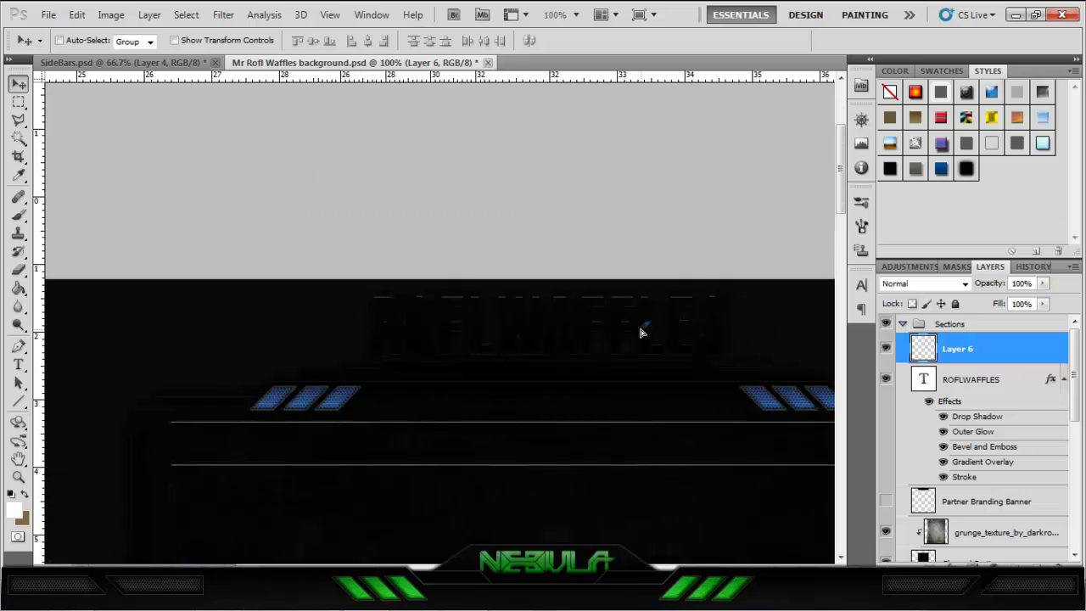
key("ctrl+j")
key("ctrl+j")
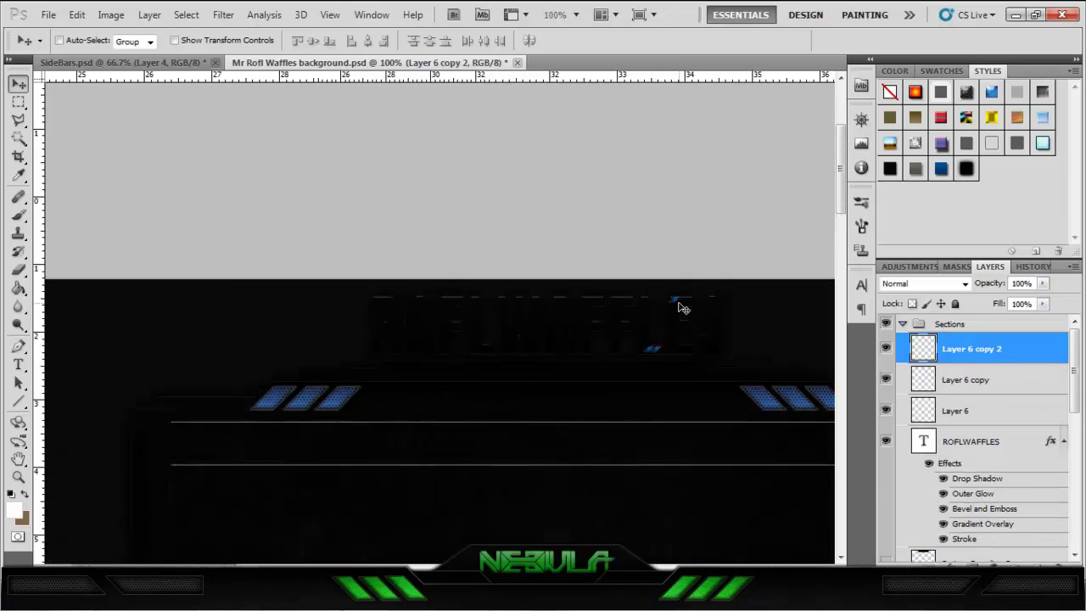
key("ctrl+bracketleft")
key("ctrl+bracketleft")
key("ctrl+bracketleft")
key("ctrl+j")
right_click(991, 339)
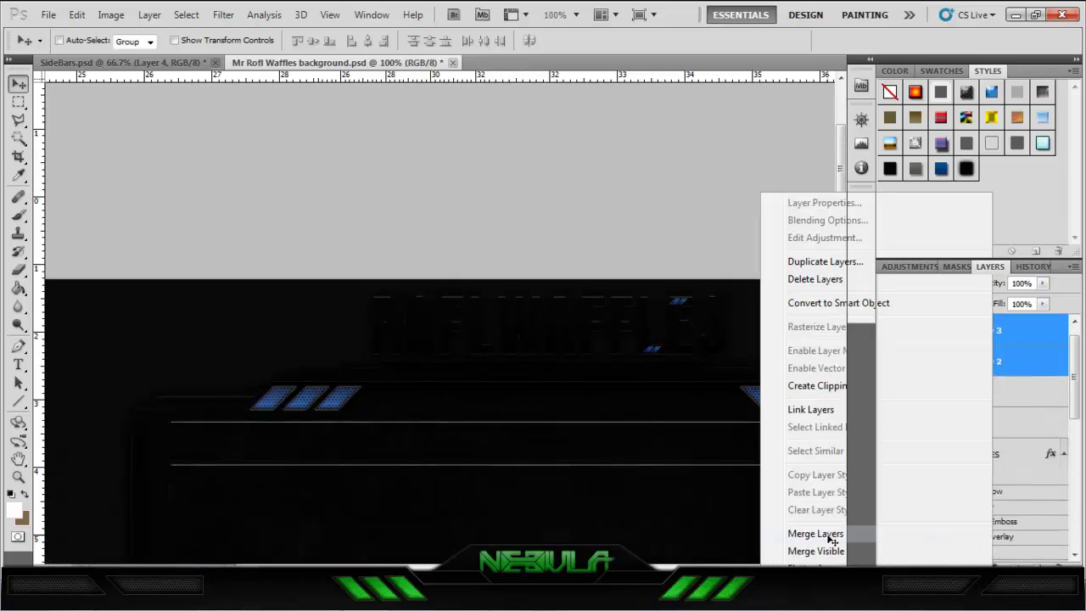
left_click(802, 260)
key("Return")
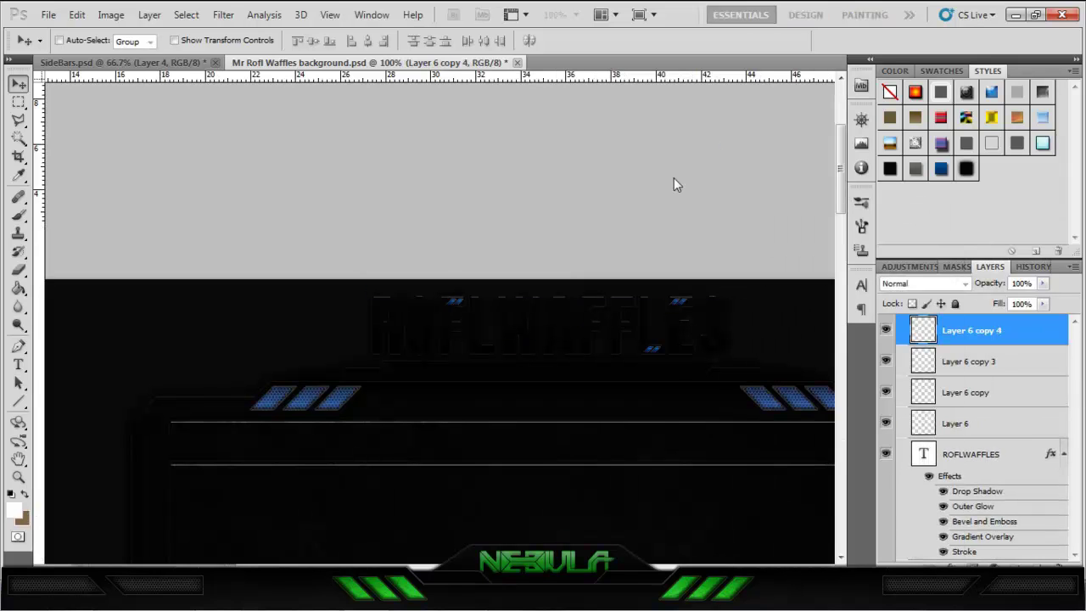
Make two more stripe copies and transform each into place on the title letters.
key("ctrl+j")
key("ctrl+t")
key("Return")
key("ctrl+j")
key("ctrl+t")
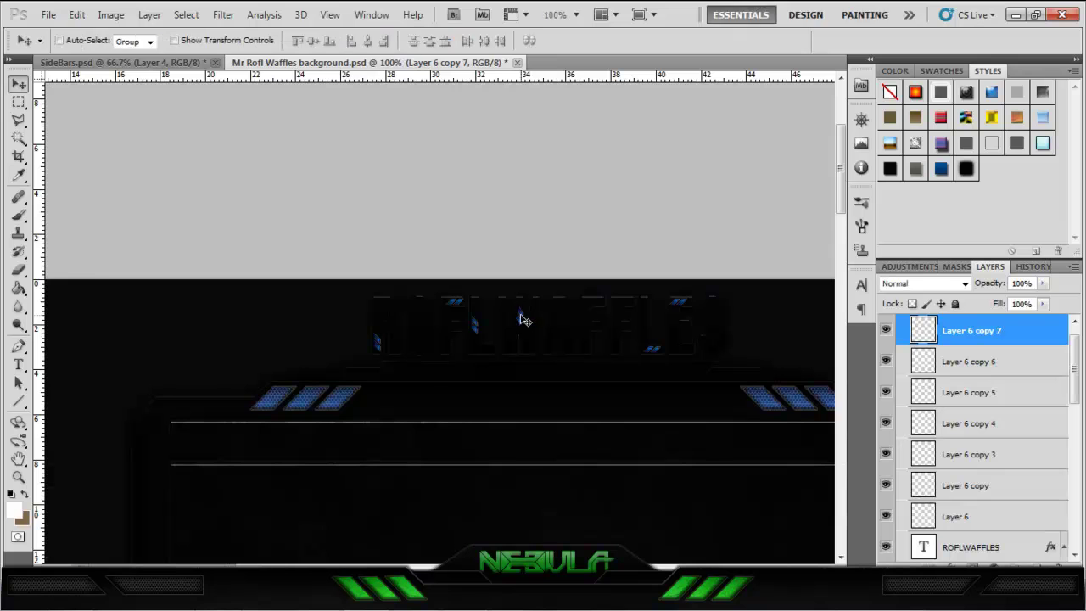
key("ctrl+plus")
key("ctrl+plus")
key("Return")
left_click(330, 14)
left_click(374, 174)
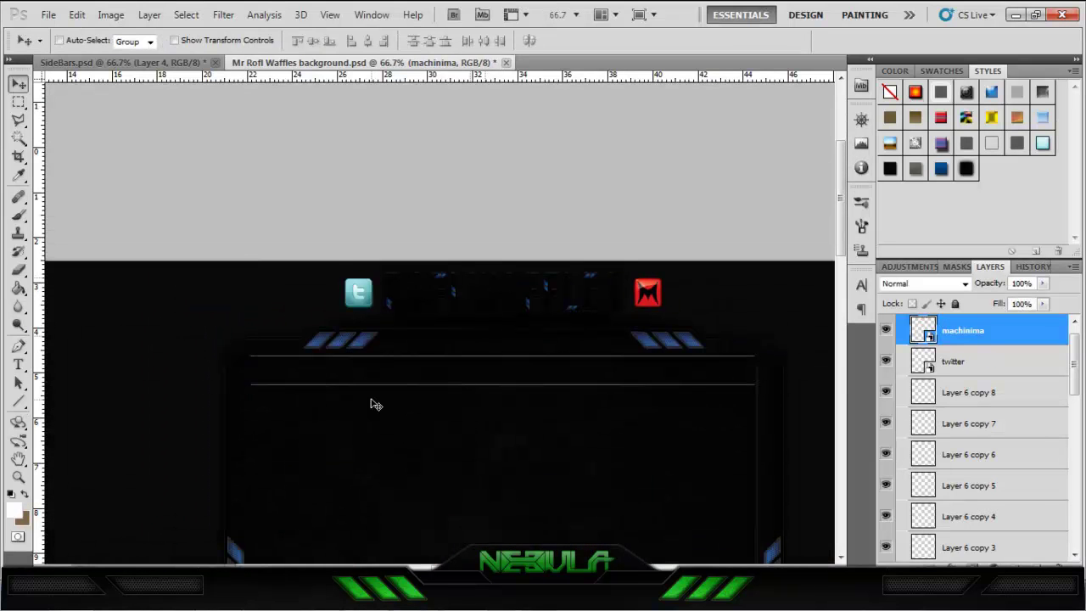
Type the DESIGNED BY credit at 20 pt and place the Nebula logo beside it.
type("40")
key("Return")
type("DESIGNED")
type("ED BY")
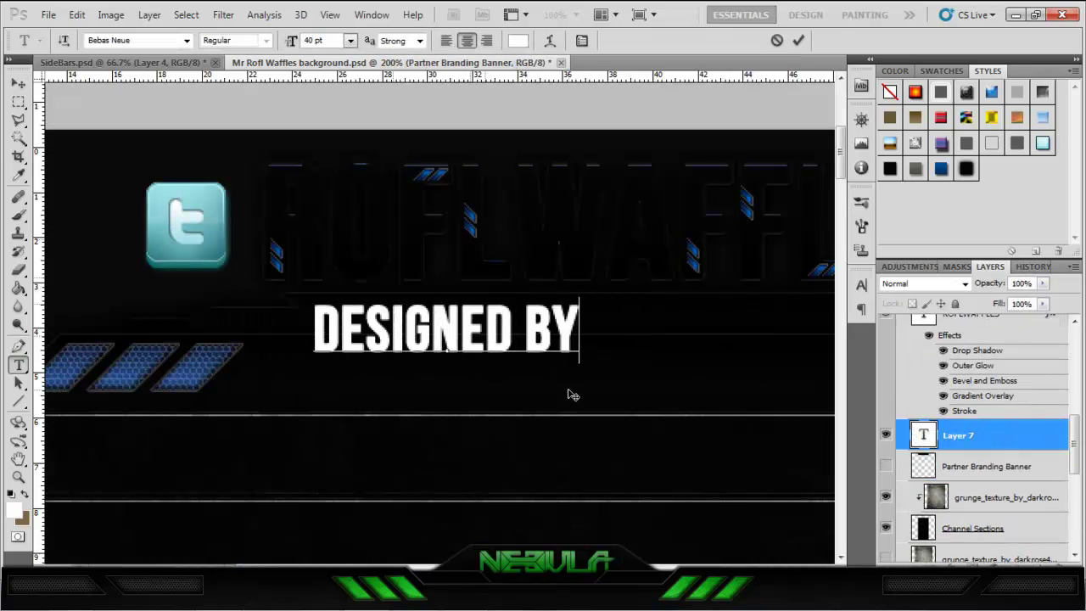
key("Return")
type("0")
key("Return")
key("ctrl+minus")
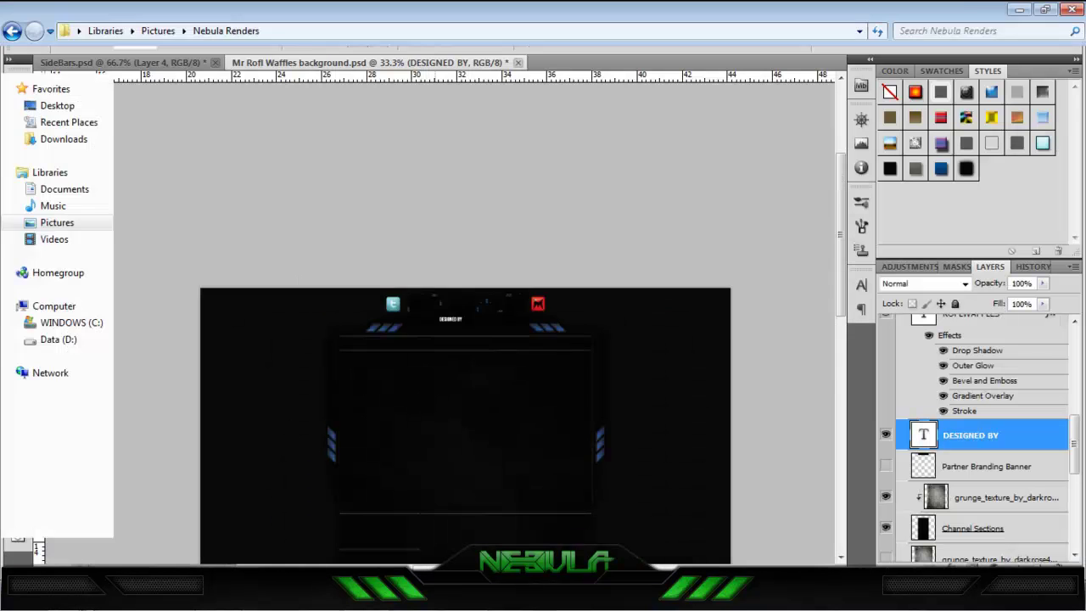
left_click_drag(439, 416, 535, 339)
key("ctrl+plus")
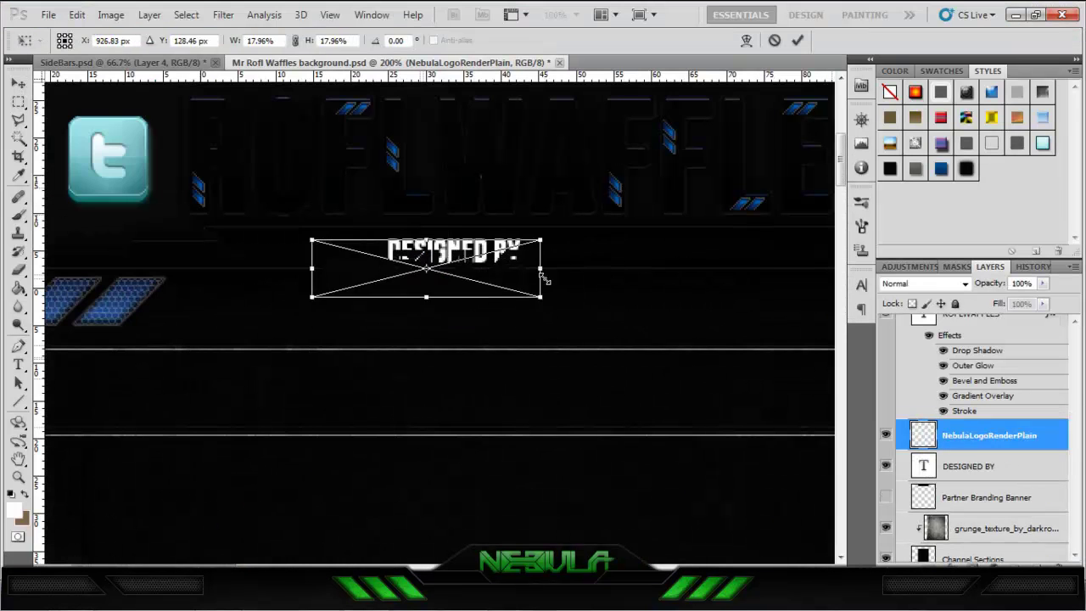
key("Return")
Add a grey gradient overlay to the logo and merge it with the credit text.
double_click(1018, 436)
left_click(654, 484)
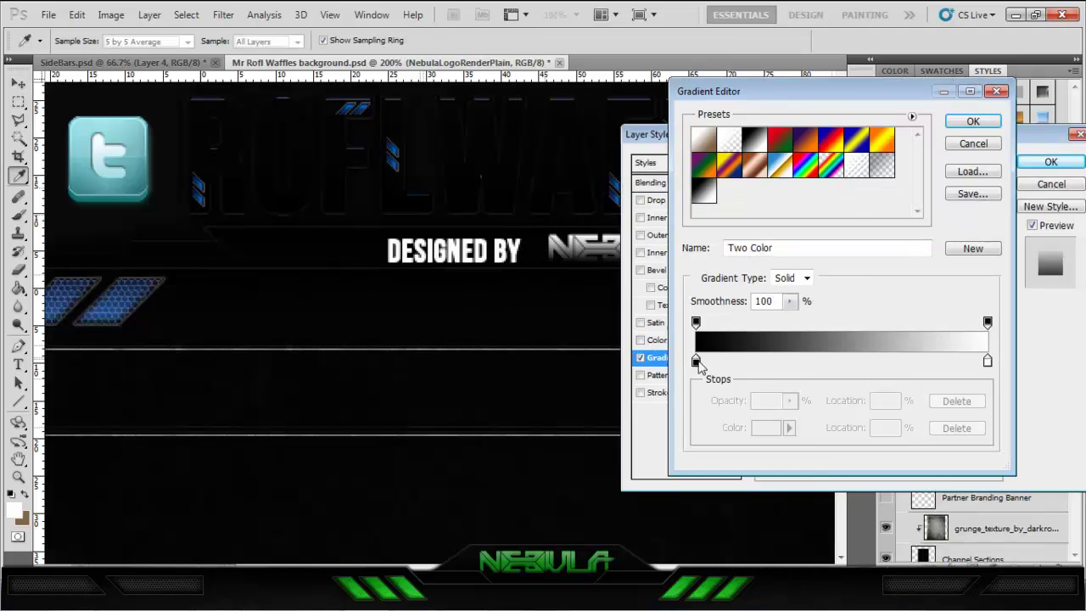
double_click(696, 362)
left_click(935, 284)
left_click(973, 121)
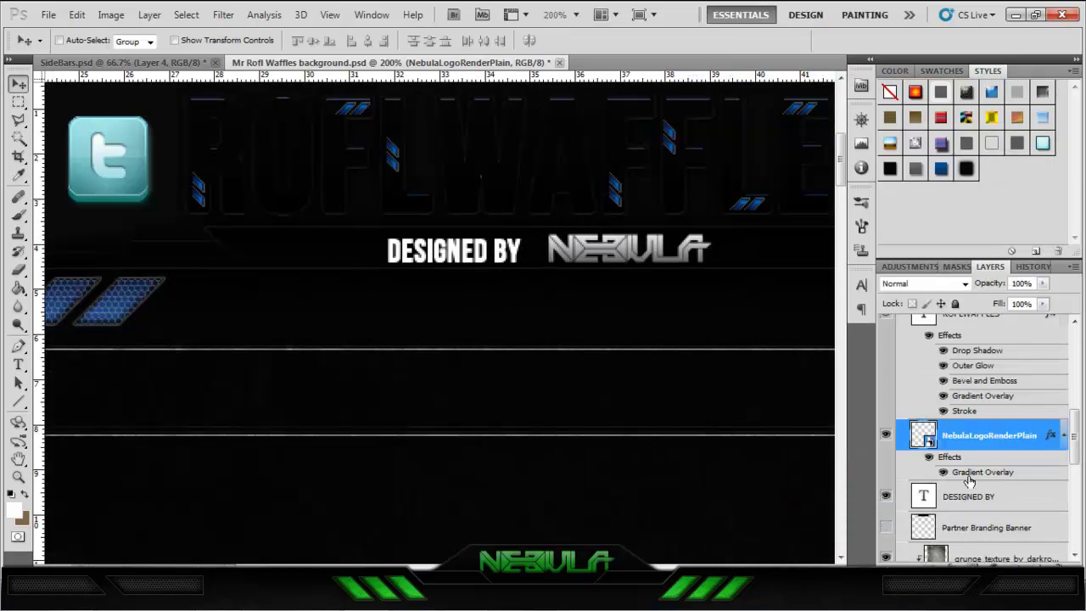
left_click(917, 221)
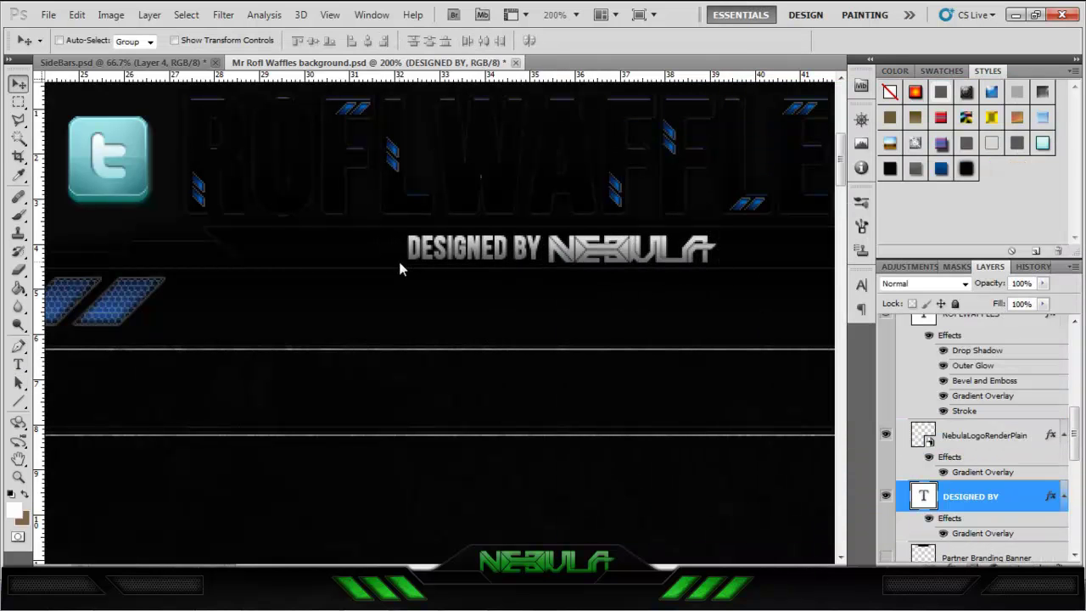
right_click(986, 498)
left_click(933, 458)
Move a blue stripe copy onto the lower-left panel and rotate it 90° clockwise.
key("ctrl+minus")
key("ctrl+minus")
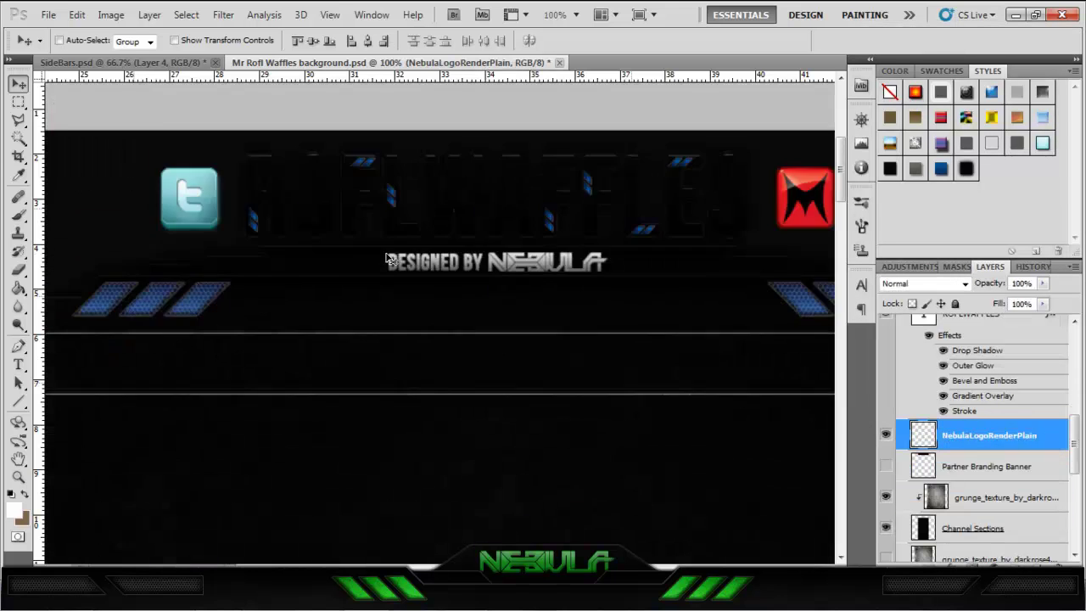
scroll(380, 366, "up", 5)
scroll(983, 381, "up", 5)
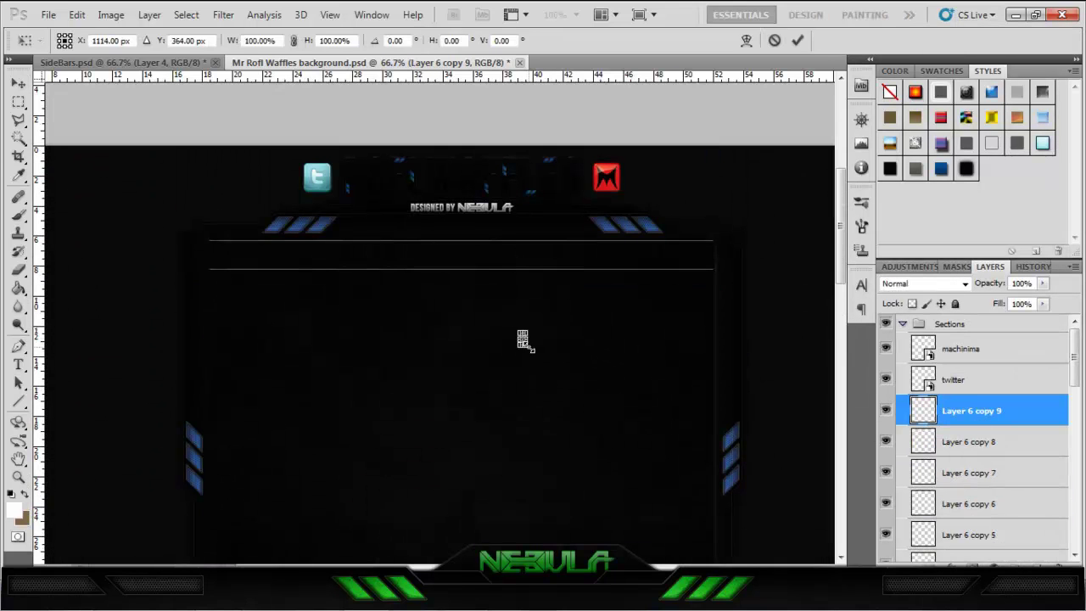
left_click_drag(521, 339, 561, 386)
key("ctrl+plus")
key("ctrl+plus")
key("ctrl+plus")
key("ctrl+minus")
key("ctrl+minus")
key("ctrl+t")
right_click(314, 407)
left_click(365, 367)
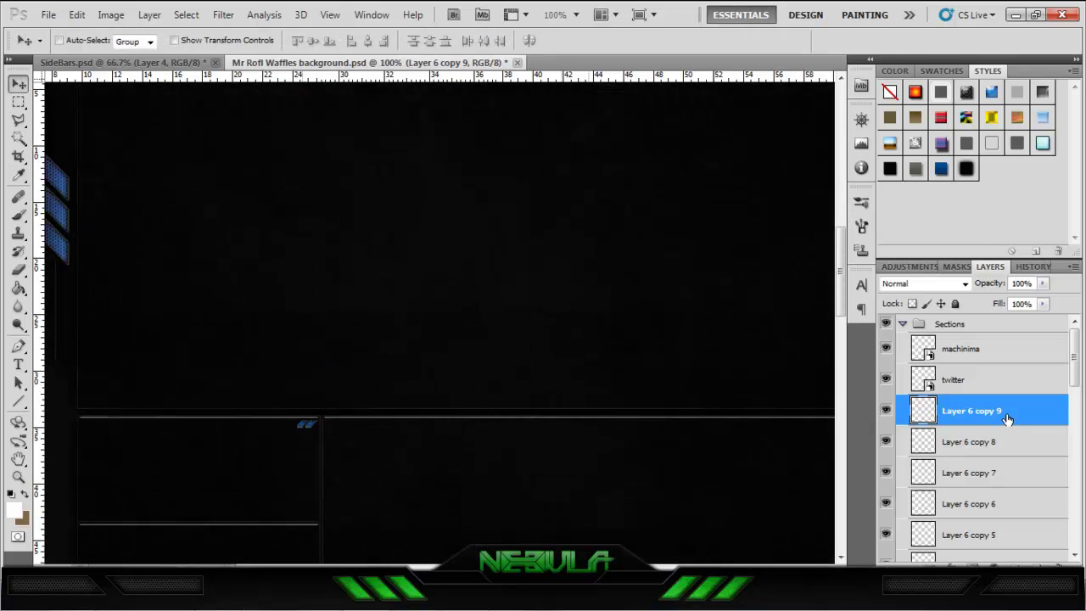
key("ctrl+minus")
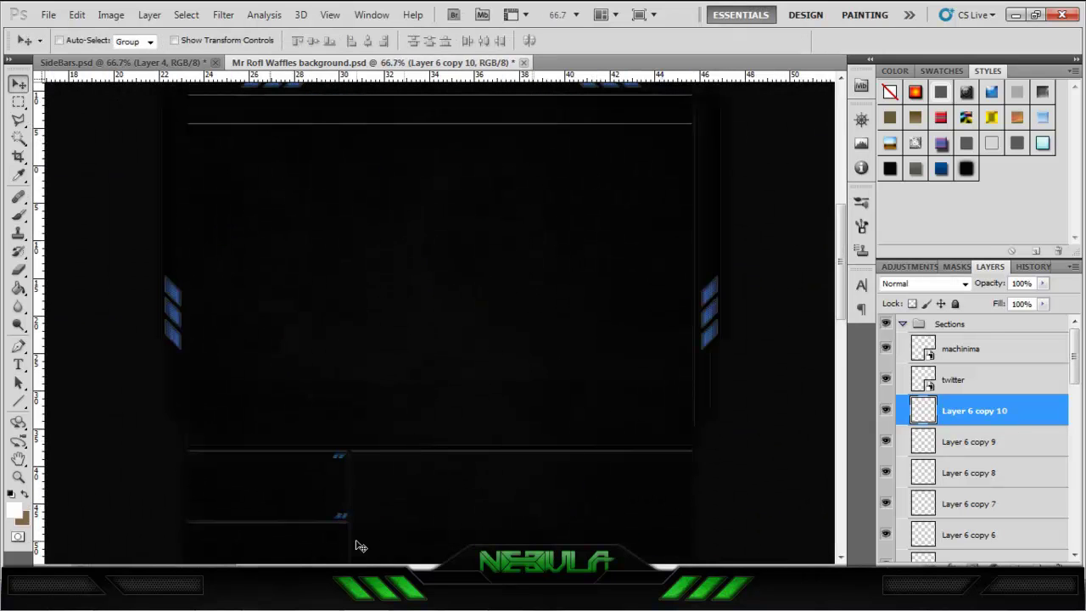
key("ctrl+plus")
Open the Layer Style settings for the twitter icon layer.
scroll(356, 407, "up", 3)
double_click(992, 386)
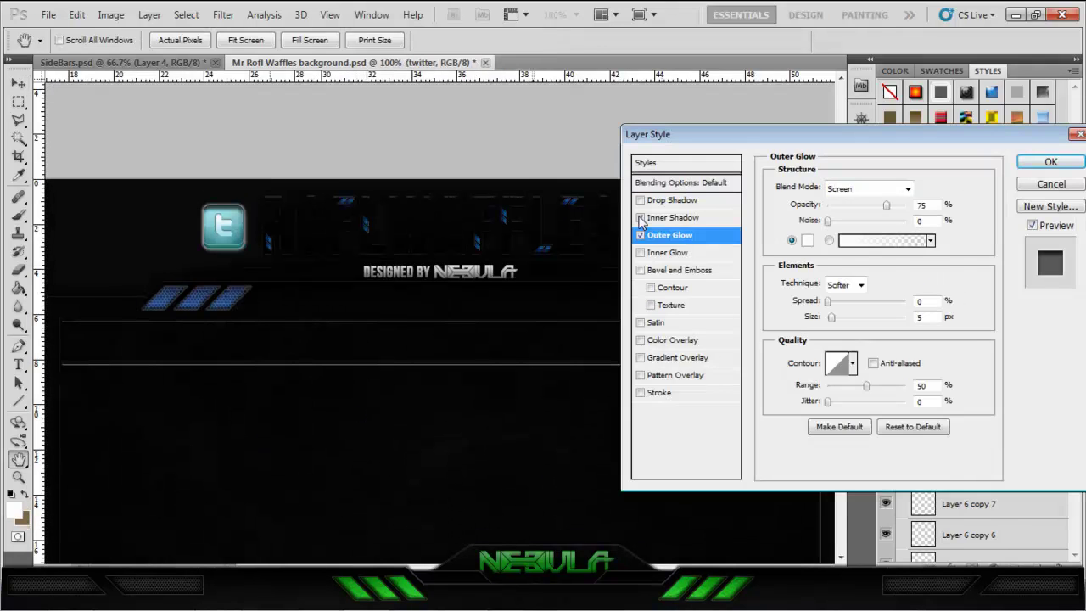